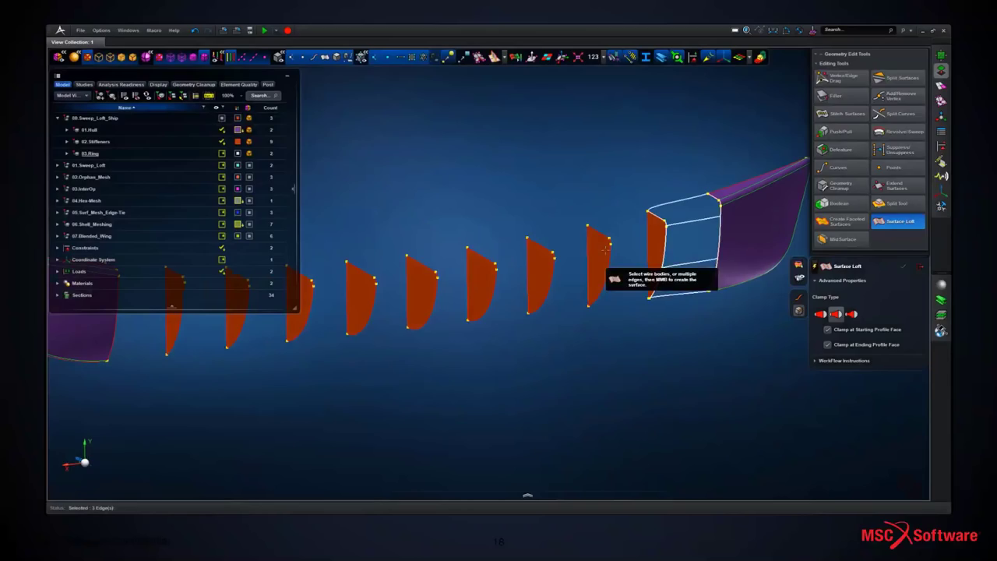
# - Add the remaining stiffener sections, in order from the bow piece toward the other hull piece, as profiles of the surface loft
pyautogui.click(601, 249)
pyautogui.click(547, 262)
pyautogui.moveTo(491, 274); pyautogui.dragTo(567, 272, button='middle')
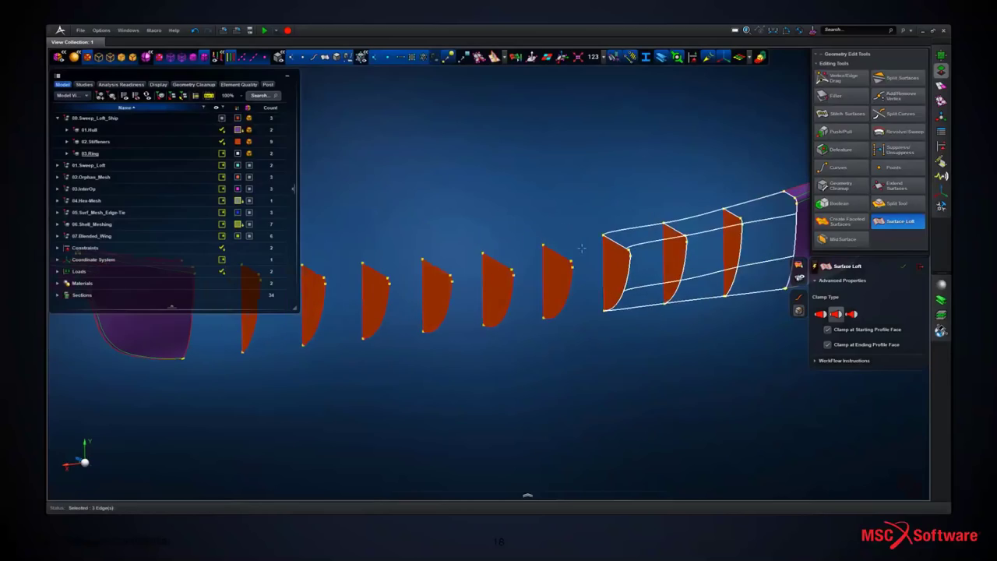
pyautogui.click(567, 272)
pyautogui.click(507, 287)
pyautogui.click(446, 289)
pyautogui.moveTo(382, 284); pyautogui.dragTo(589, 278, button='middle')
pyautogui.click(589, 278)
pyautogui.click(525, 287)
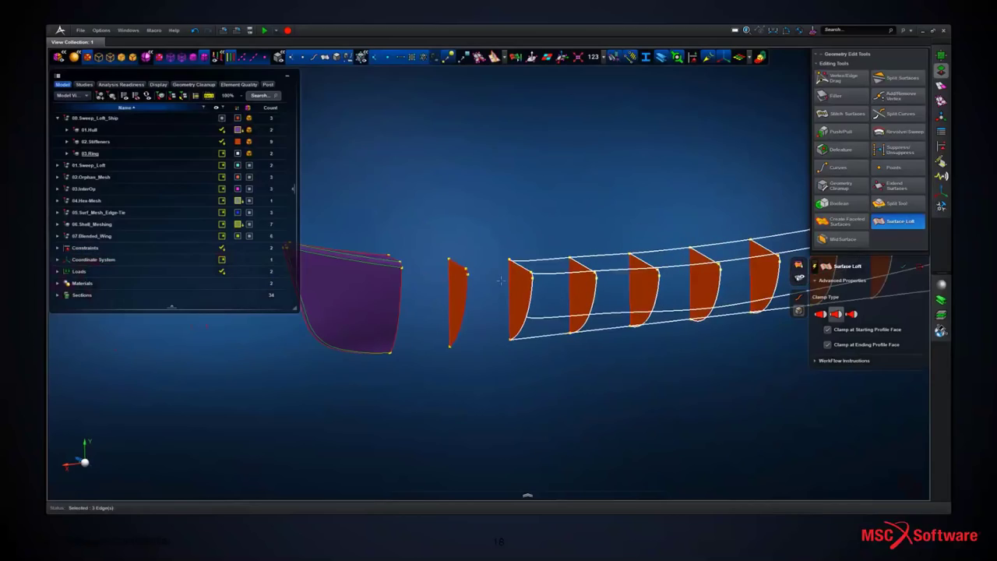
pyautogui.click(460, 282)
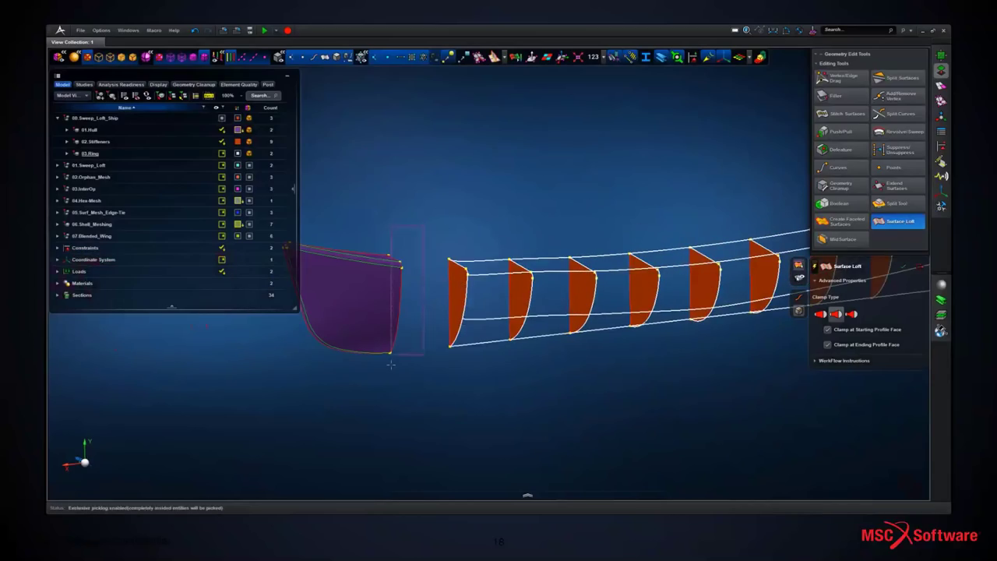
# - Add the facing end edges of the second hull piece as the closing profile and create the lofted hull surface
pyautogui.moveTo(391, 365); pyautogui.dragTo(382, 367)
pyautogui.middleClick(451, 213)
pyautogui.moveTo(451, 213); pyautogui.dragTo(531, 248, button='middle')
pyautogui.moveTo(374, 286); pyautogui.dragTo(448, 330, button='right')
pyautogui.moveTo(448, 329); pyautogui.dragTo(380, 195, button='middle')
pyautogui.scroll(-5, 380, 195)
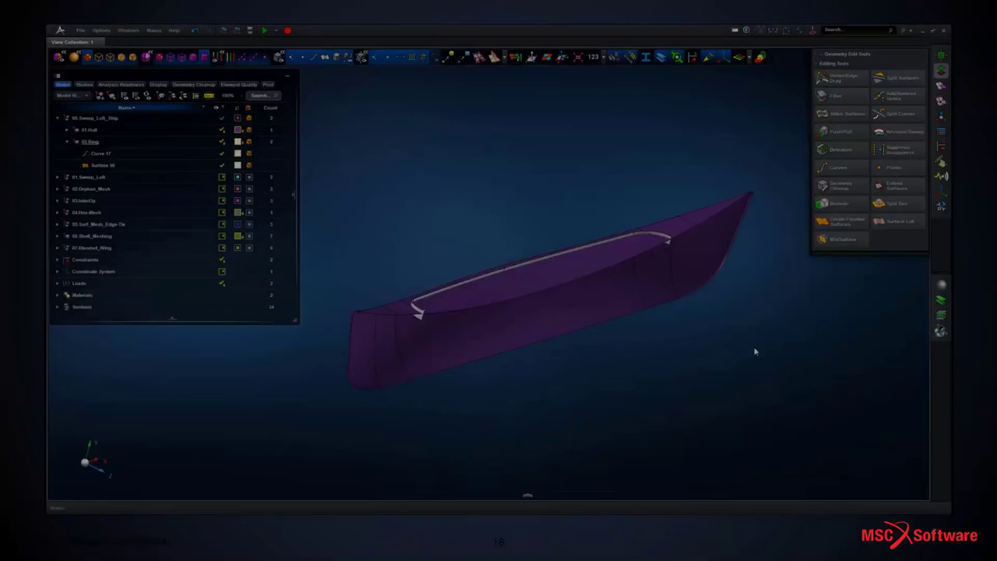
# - Turn on the vertex display and show only the 03.Ring part
pyautogui.moveTo(754, 351); pyautogui.dragTo(624, 311, button='middle')
pyautogui.moveTo(358, 261); pyautogui.dragTo(491, 335, button='right')
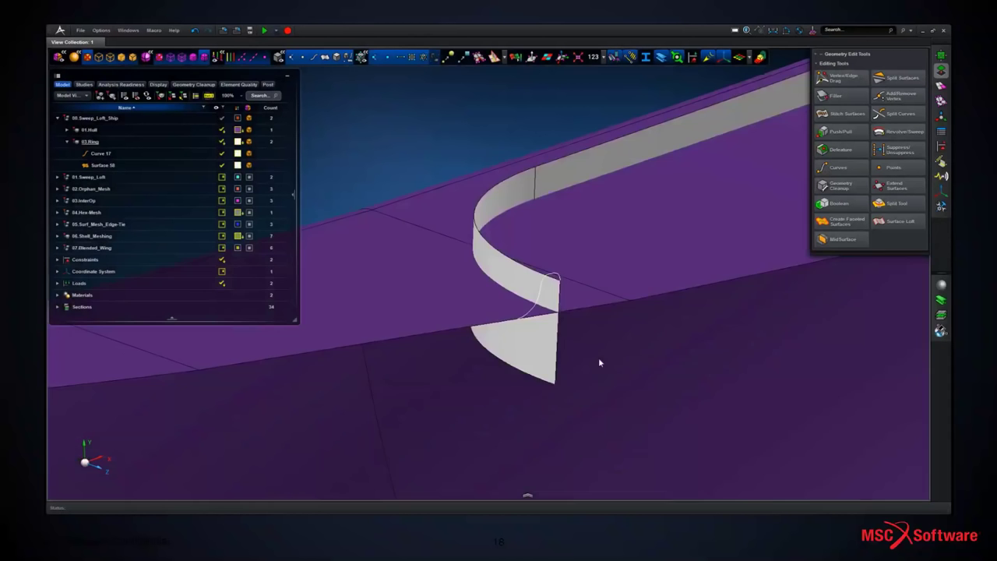
pyautogui.moveTo(598, 359); pyautogui.dragTo(590, 350, button='middle')
pyautogui.click(447, 57)
pyautogui.moveTo(648, 369)
pyautogui.mouseDown(button='middle')
pyautogui.moveTo(603, 357)
pyautogui.moveTo(652, 372)
pyautogui.mouseUp(button='middle')
pyautogui.click(90, 141)
pyautogui.rightClick(89, 141)
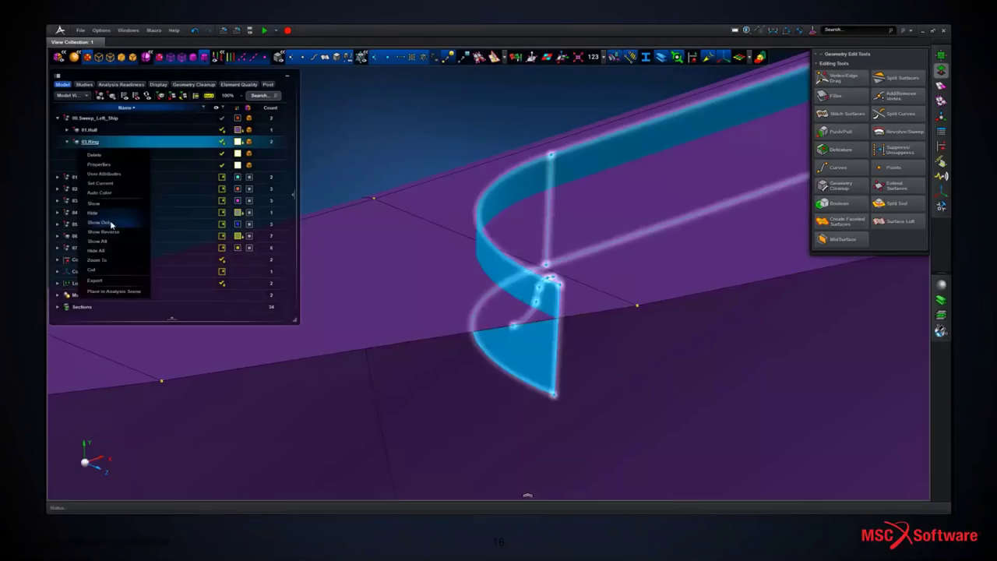
pyautogui.click(105, 226)
# - Start a sweep and set the S-shaped curve at the ring's end as its profile
pyautogui.click(896, 132)
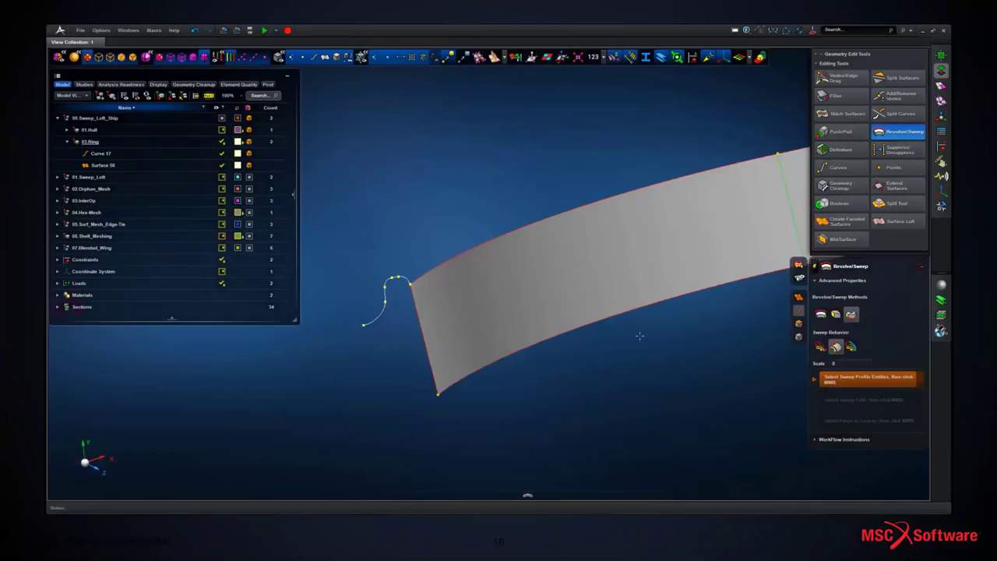
pyautogui.click(387, 296)
pyautogui.middleClick(634, 427)
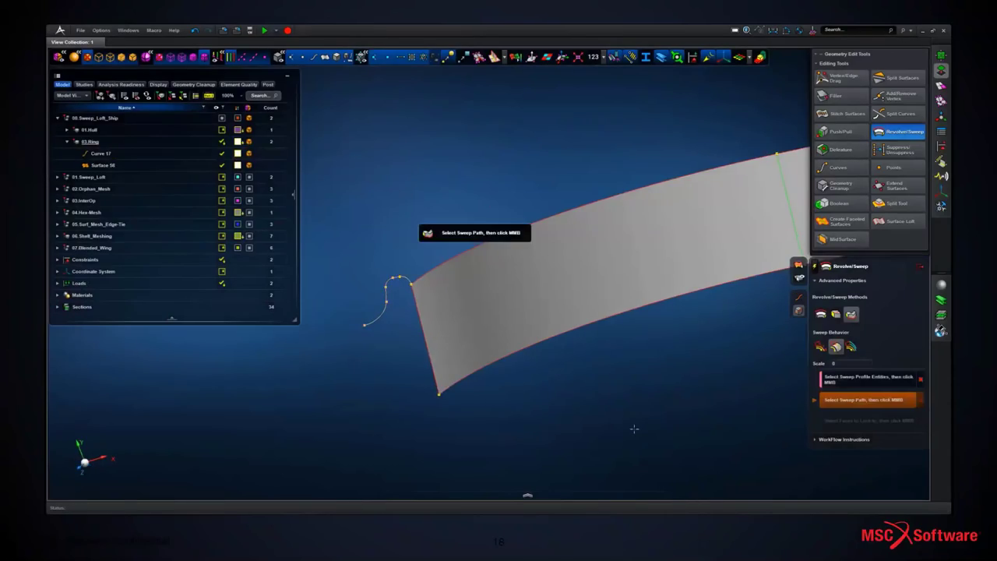
# - Define the sweep path along the connected long edges of the ring surface
pyautogui.scroll(-5, 634, 429)
pyautogui.moveTo(641, 319); pyautogui.dragTo(407, 378, button='right')
pyautogui.click(316, 336)
pyautogui.click(374, 324)
pyautogui.moveTo(784, 288); pyautogui.dragTo(318, 348, button='right')
pyautogui.moveTo(704, 247); pyautogui.dragTo(212, 438, button='right')
pyautogui.click(539, 208)
pyautogui.middleClick(556, 314)
# - Lock the sweep to all faces of the ring surface and create the swept surface
pyautogui.scroll(-5, 494, 356)
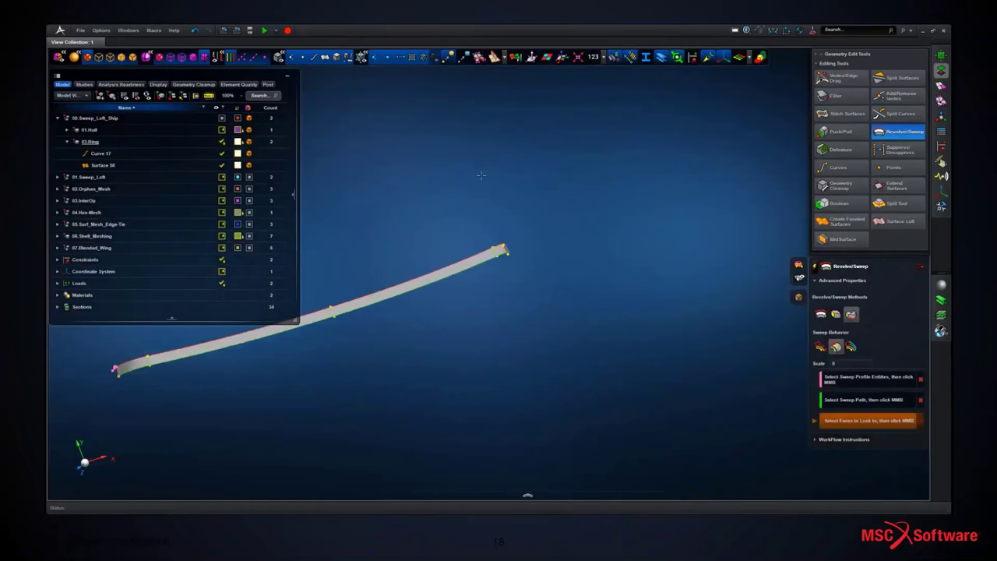
pyautogui.click(134, 364)
pyautogui.click(179, 355)
pyautogui.click(344, 307)
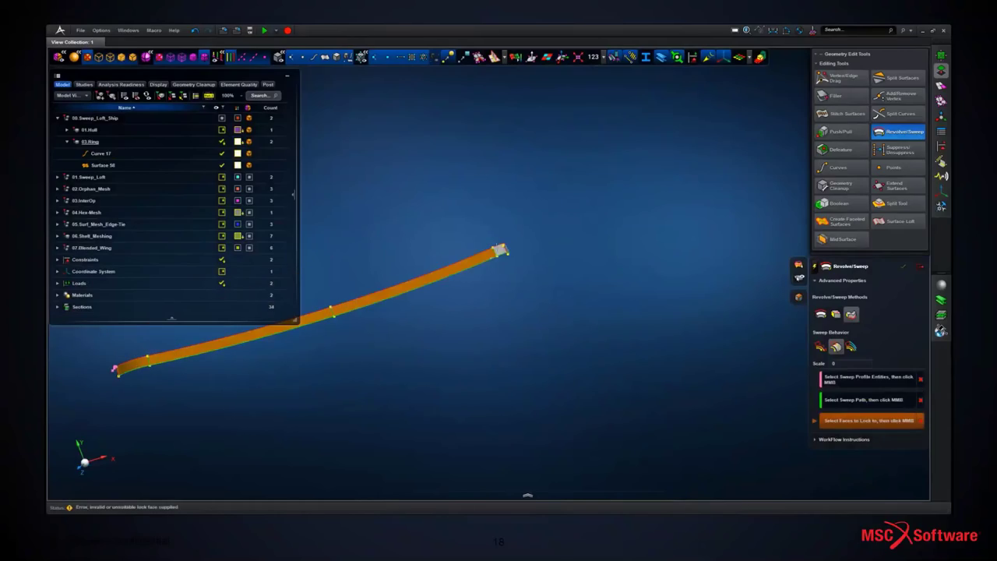
pyautogui.click(502, 250)
pyautogui.middleClick(584, 323)
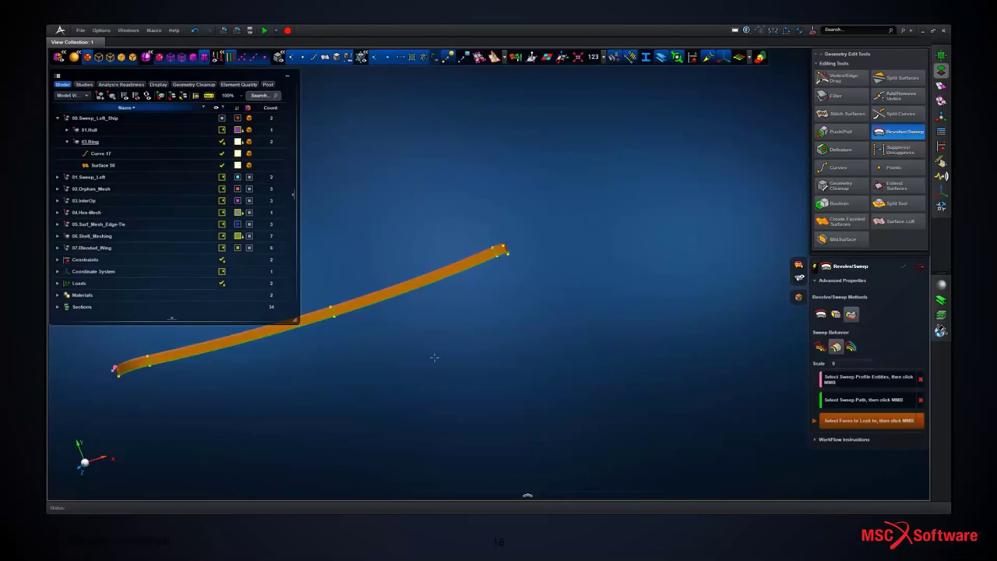
pyautogui.moveTo(435, 357); pyautogui.dragTo(451, 360, button='middle')
pyautogui.moveTo(137, 378); pyautogui.dragTo(484, 347, button='right')
pyautogui.scroll(6, 481, 354)
pyautogui.moveTo(512, 353); pyautogui.dragTo(576, 327, button='middle')
pyautogui.middleClick(601, 311)
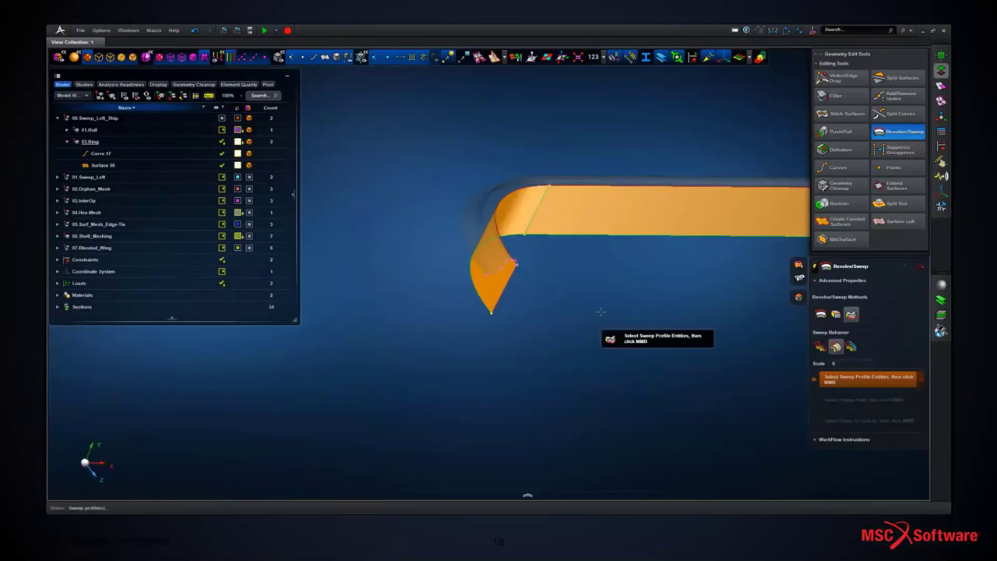
# - Exit the sweep and delete the hull's inner deck faces enclosed by the ring outline
pyautogui.press('Escape')
pyautogui.press('f')
pyautogui.moveTo(655, 324); pyautogui.dragTo(579, 327, button='middle')
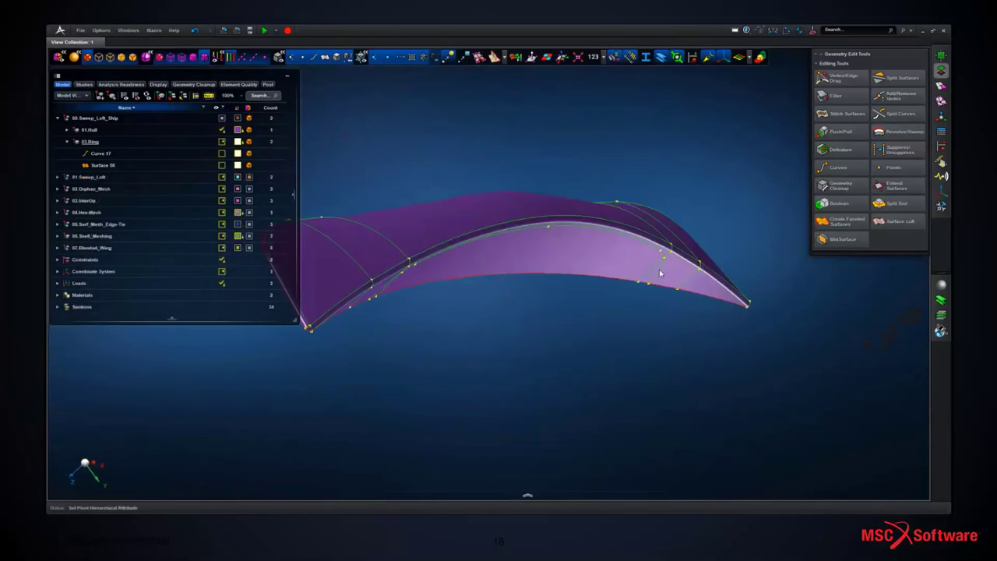
pyautogui.click(622, 283)
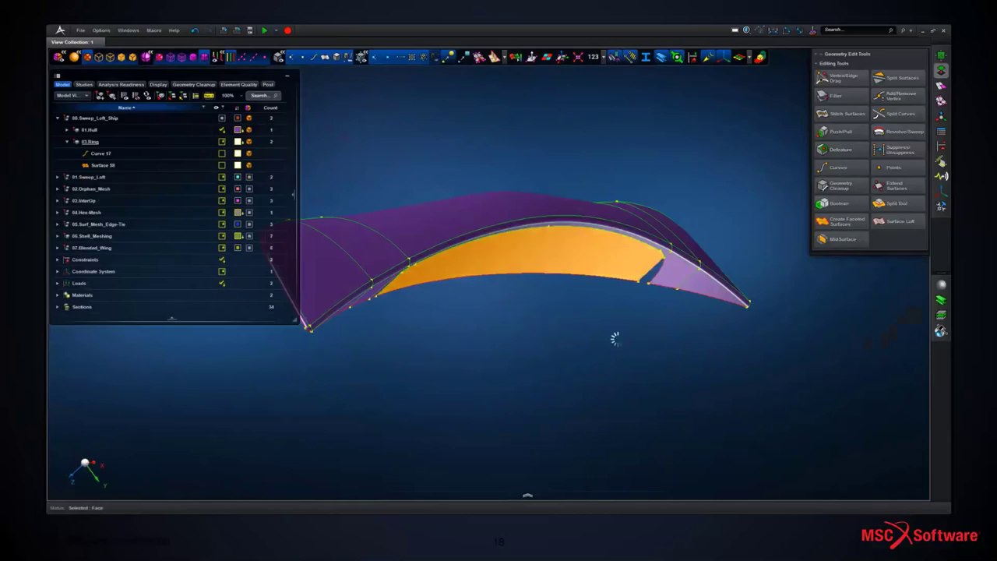
pyautogui.press('Delete')
pyautogui.moveTo(605, 343); pyautogui.dragTo(523, 293, button='middle')
pyautogui.click(341, 286)
pyautogui.press('Delete')
# - Show the 03.Ring part together with the trimmed hull and inspect the swept rim up close
pyautogui.click(222, 142)
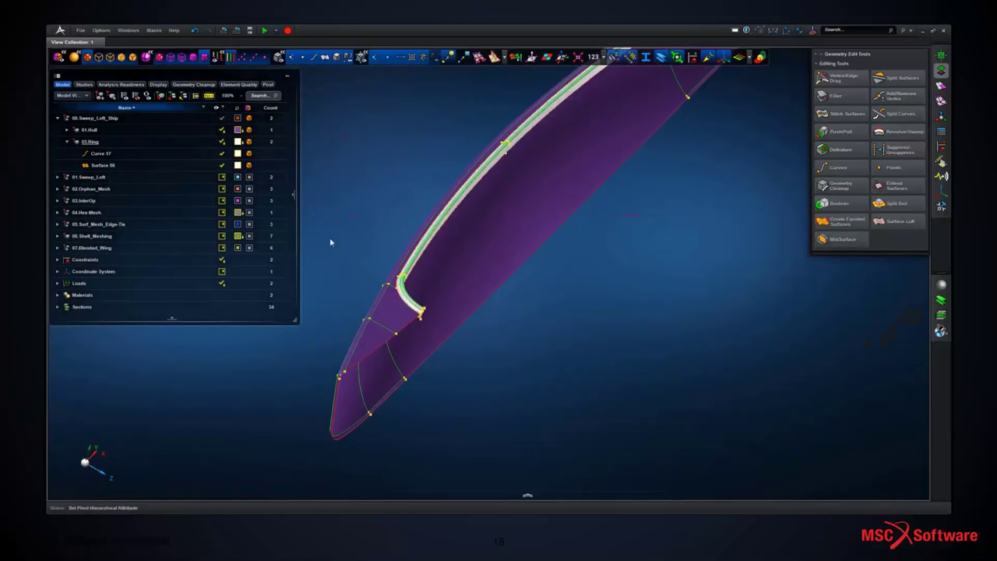
pyautogui.scroll(5, 445, 341)
pyautogui.moveTo(445, 341); pyautogui.dragTo(534, 252, button='middle')
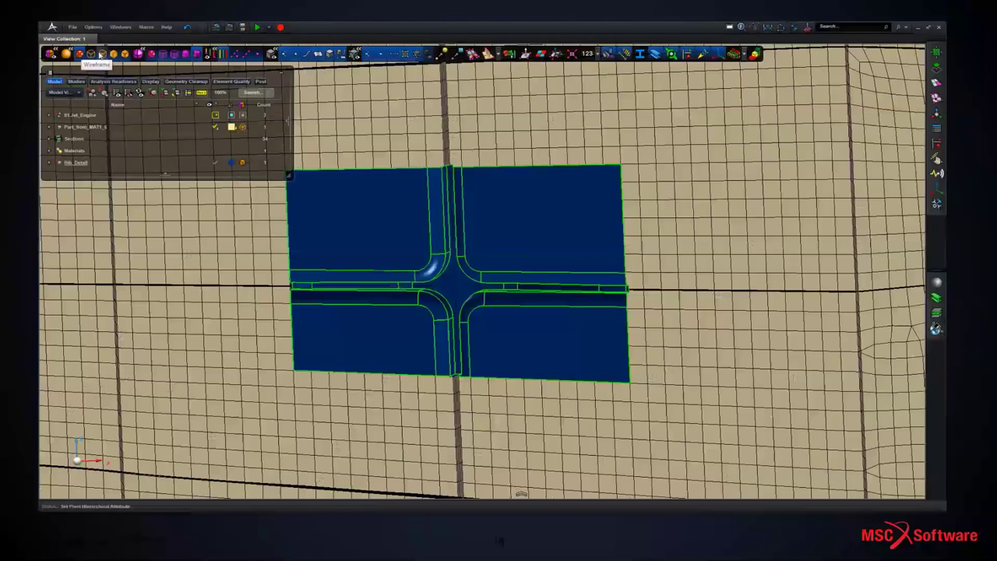
# - Display the Rib_Detail geometry as wireframe and delete the panel mesh elements inside its rectangular outline
pyautogui.rightClick(304, 184)
pyautogui.click(212, 164)
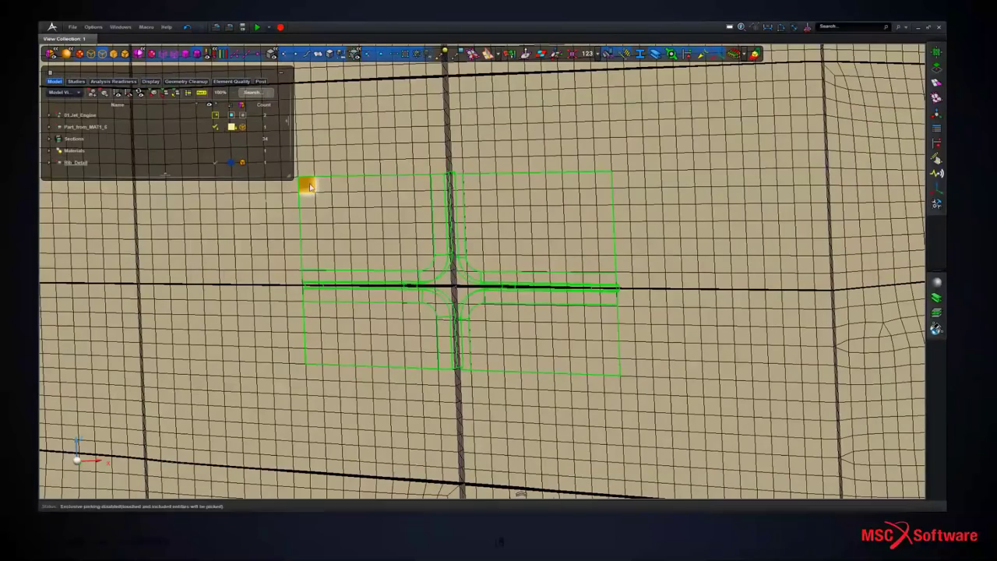
pyautogui.moveTo(611, 366); pyautogui.dragTo(614, 368)
pyautogui.press('Delete')
pyautogui.scroll(-4, 589, 355)
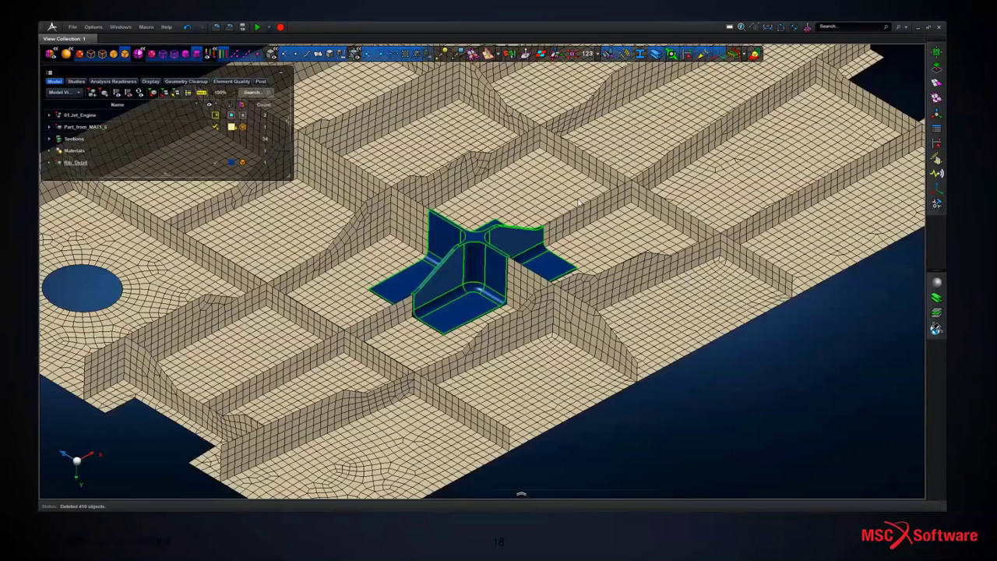
# - Hide the Rib_Detail part and expand Part_from_MAT1_6 in the model tree
pyautogui.scroll(-4, 579, 203)
pyautogui.click(214, 165)
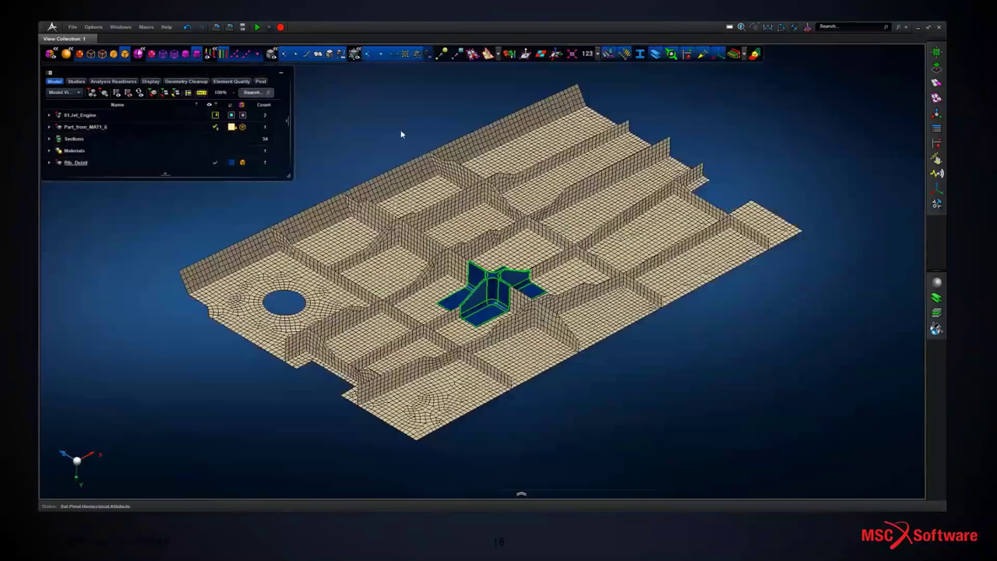
pyautogui.click(215, 164)
pyautogui.click(85, 126)
pyautogui.click(48, 126)
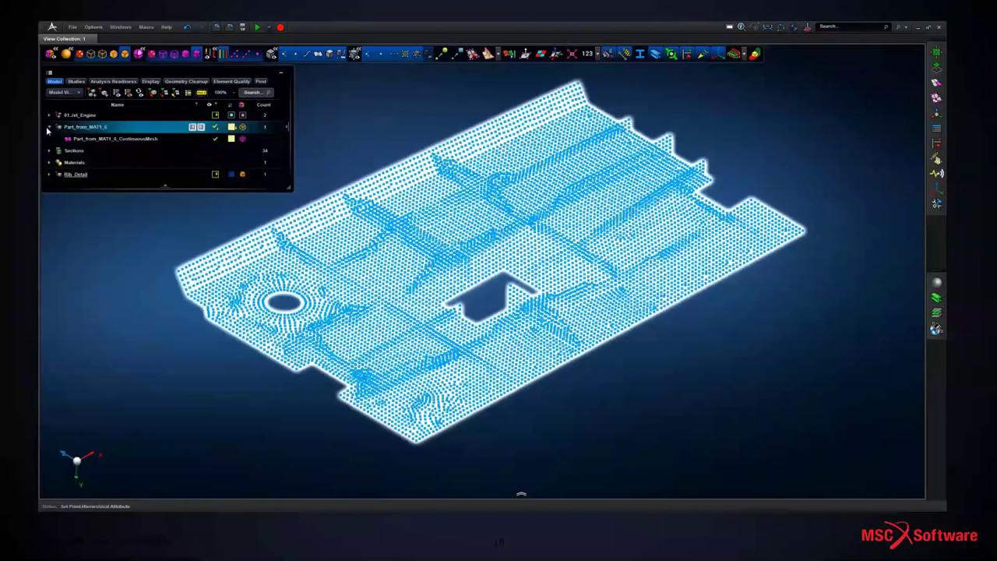
# - Create faceted surfaces from the panel's orphan mesh body and accept the generated facet topology
pyautogui.click(936, 67)
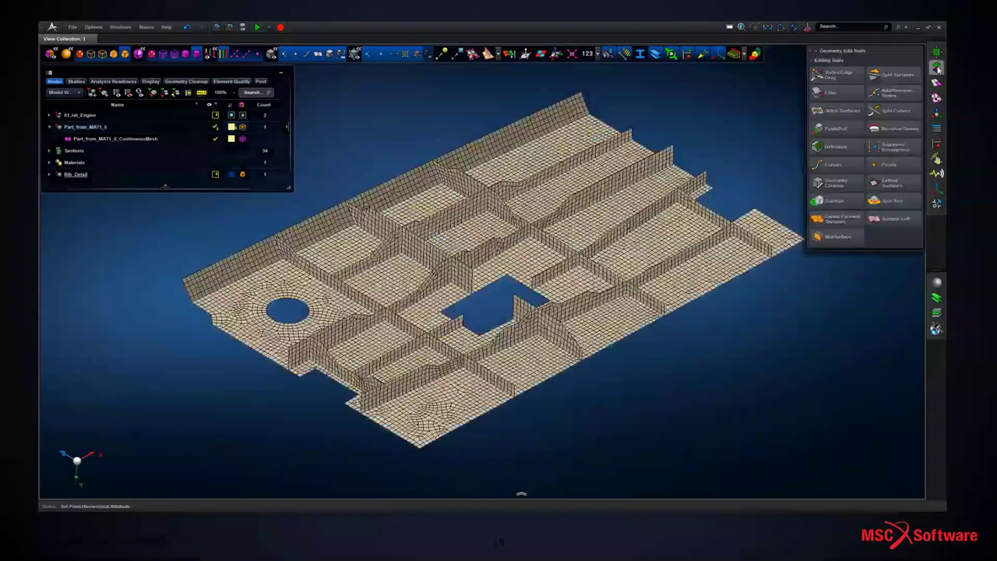
pyautogui.click(835, 219)
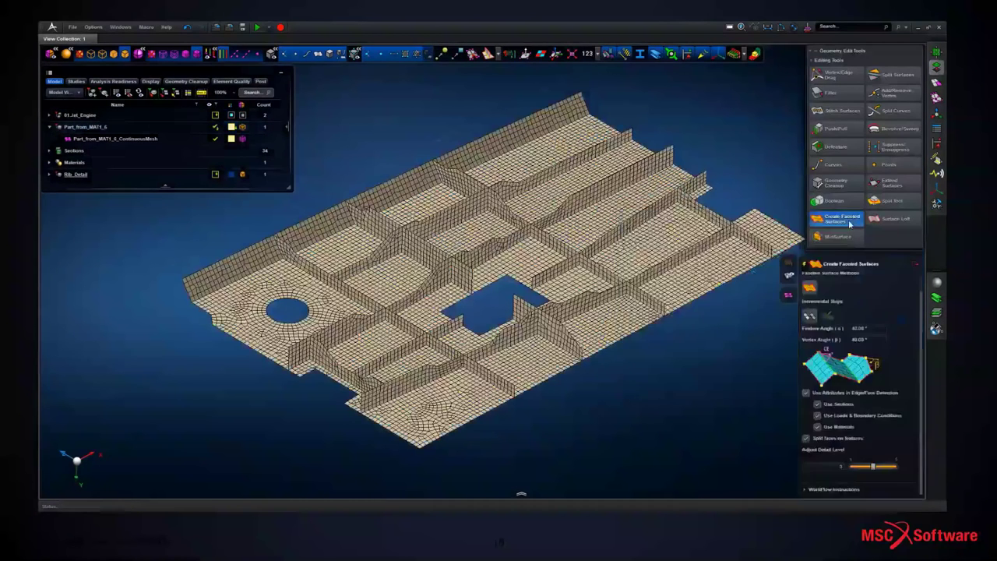
pyautogui.click(732, 198)
pyautogui.middleClick(766, 152)
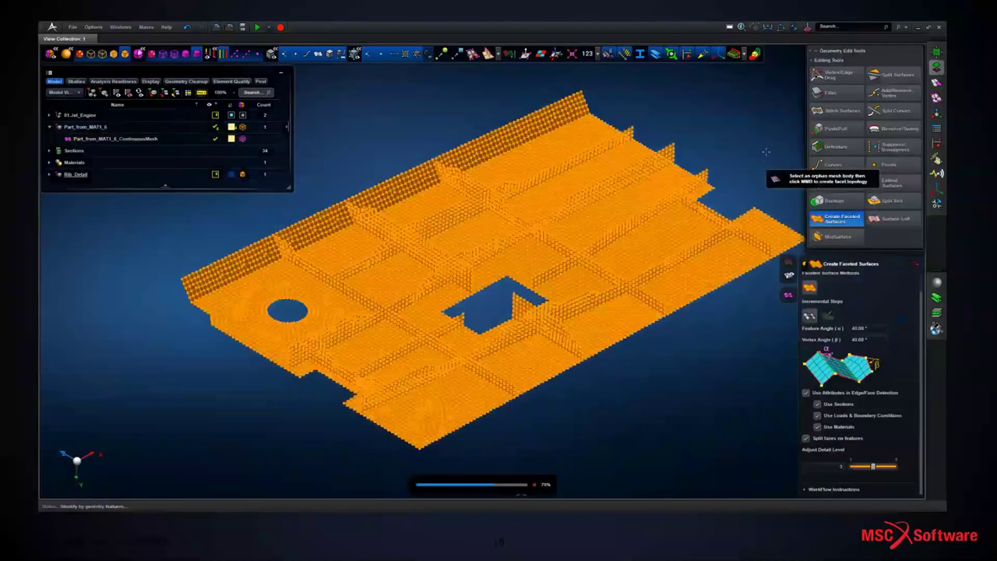
pyautogui.moveTo(753, 153)
pyautogui.mouseDown(button='middle')
pyautogui.moveTo(749, 204)
pyautogui.moveTo(748, 137)
pyautogui.mouseUp(button='middle')
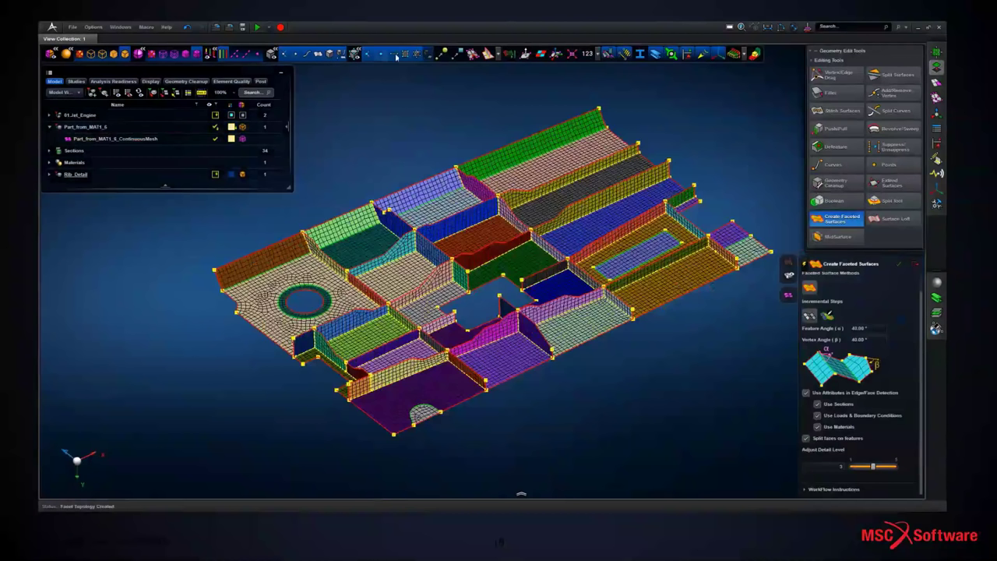
pyautogui.click(395, 55)
pyautogui.click(406, 56)
pyautogui.click(898, 264)
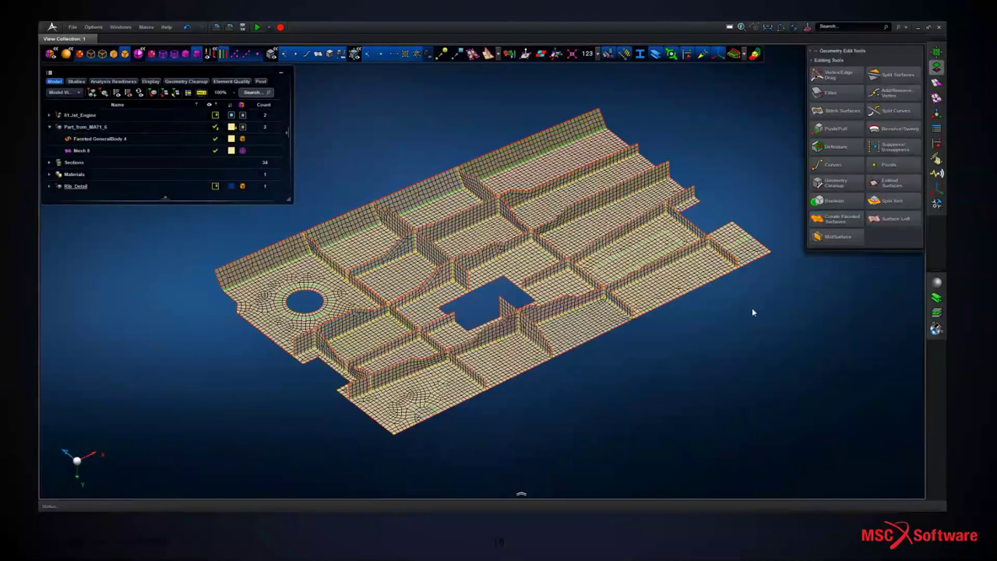
# - Delete the panel's old mesh, Mesh 8, and surface-mesh the faceted body with a 5 mm mesh size
pyautogui.click(81, 150)
pyautogui.press('Delete')
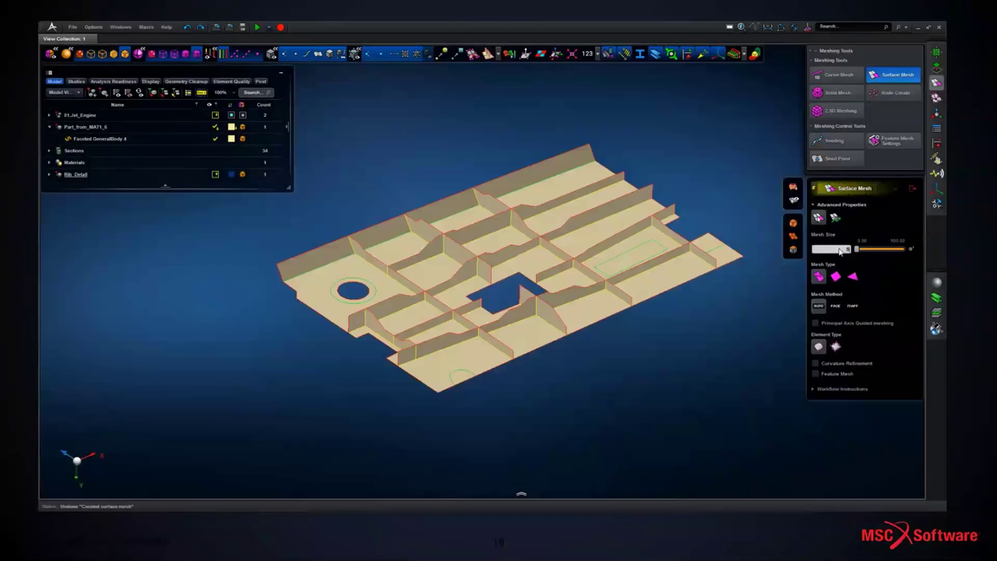
pyautogui.click(645, 304)
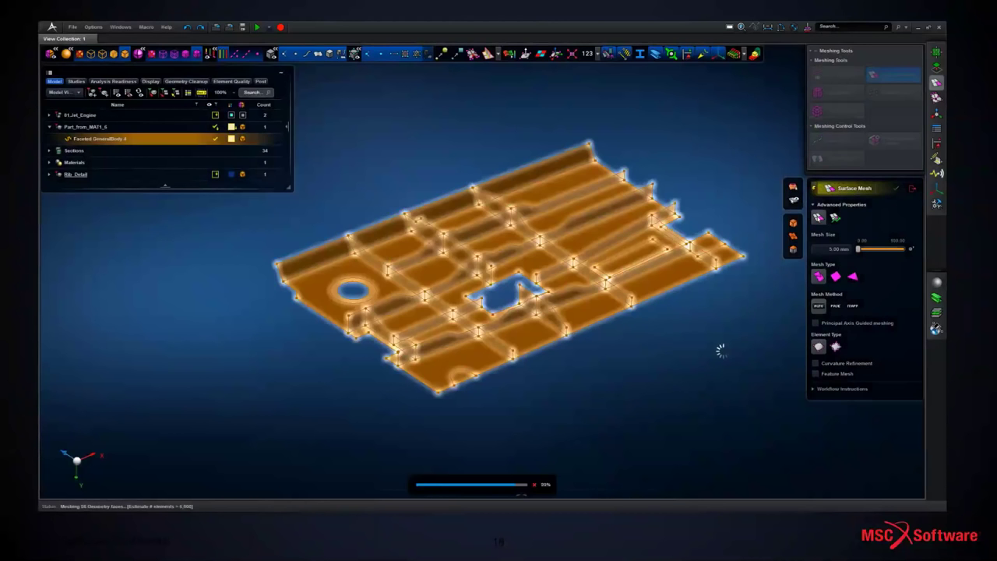
pyautogui.scroll(2, 713, 356)
pyautogui.moveTo(713, 356); pyautogui.dragTo(708, 384, button='middle')
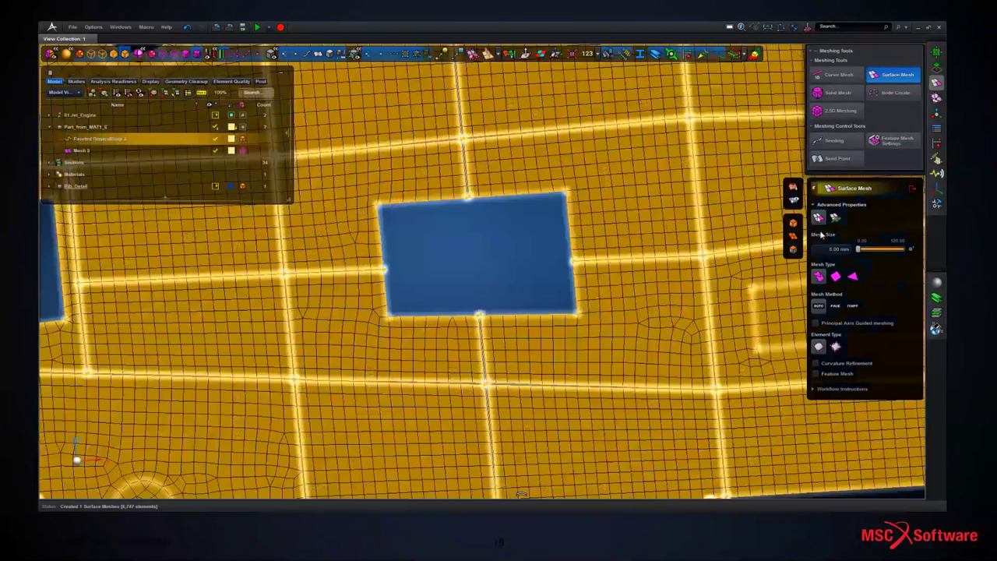
# - Seed the edges of the panel's rectangular cutout with mesh control points of 2 mm size
pyautogui.click(835, 140)
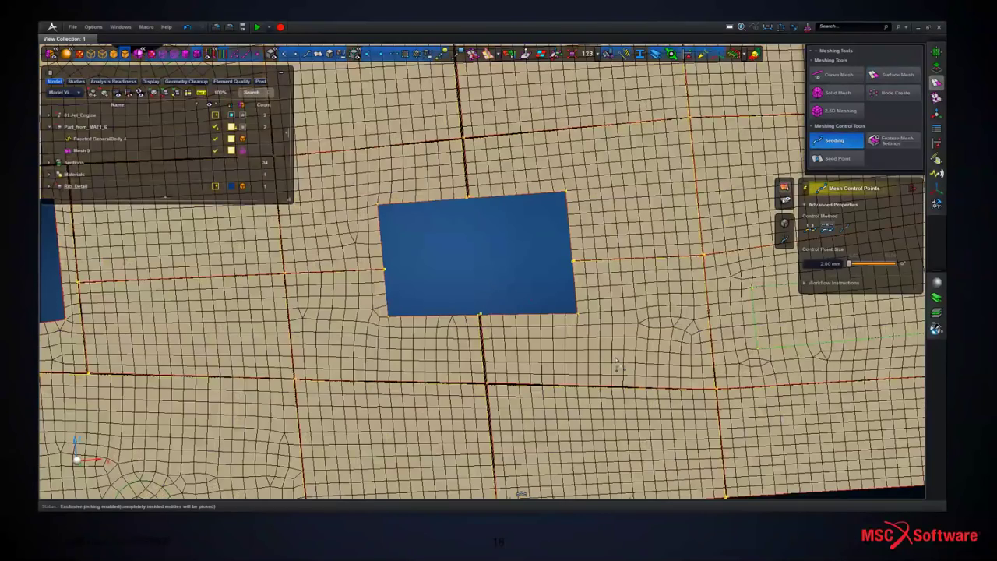
pyautogui.click(535, 275)
pyautogui.moveTo(536, 273); pyautogui.dragTo(519, 241, button='middle')
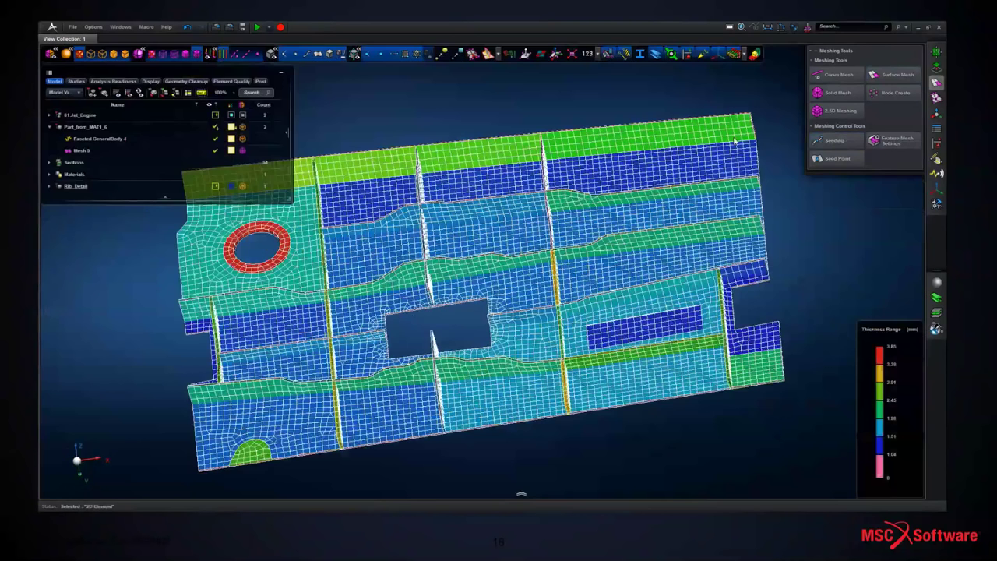
pyautogui.moveTo(735, 141); pyautogui.dragTo(746, 123, button='middle')
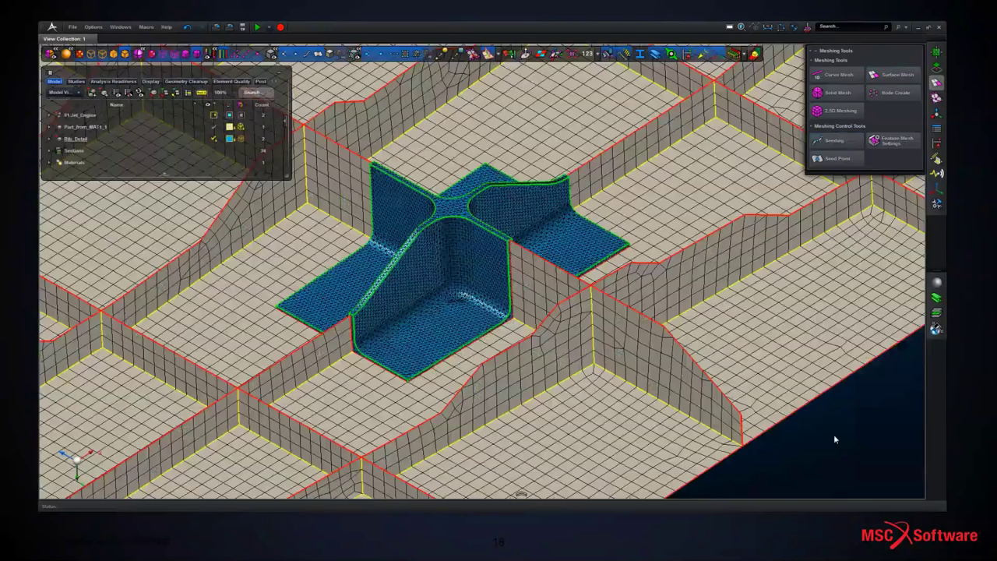
pyautogui.moveTo(835, 439)
pyautogui.mouseDown(button='middle')
pyautogui.moveTo(797, 433)
pyautogui.moveTo(845, 451)
pyautogui.mouseUp(button='middle')
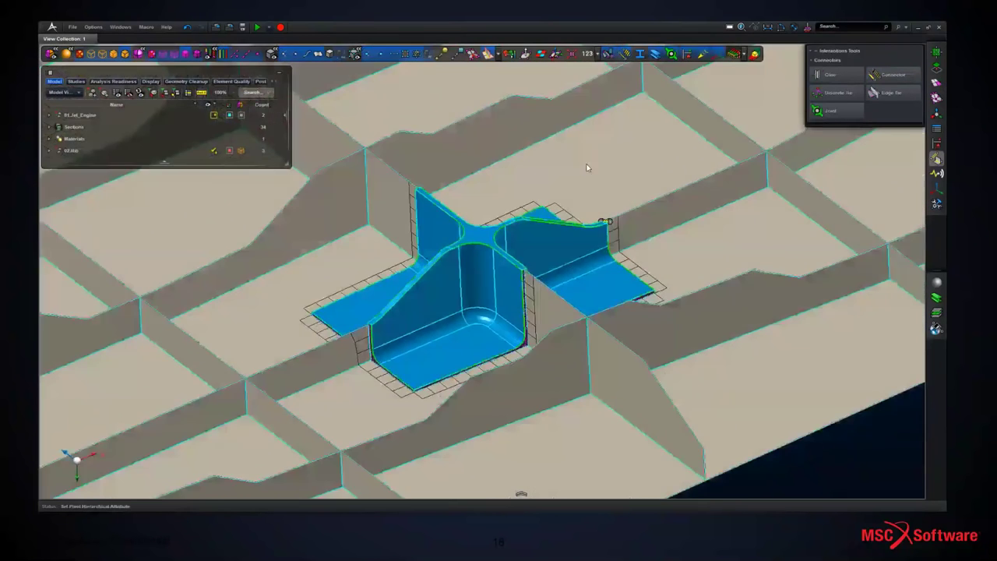
# - Expand the 02.Rib group in the model tree and examine its glue connection around the rib detail
pyautogui.moveTo(590, 163); pyautogui.dragTo(597, 161, button='middle')
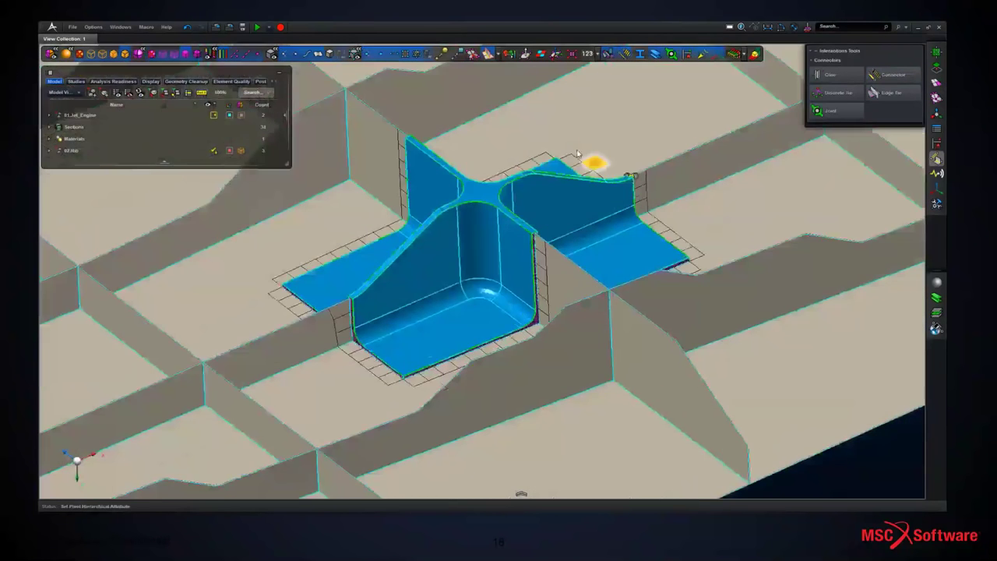
pyautogui.click(50, 150)
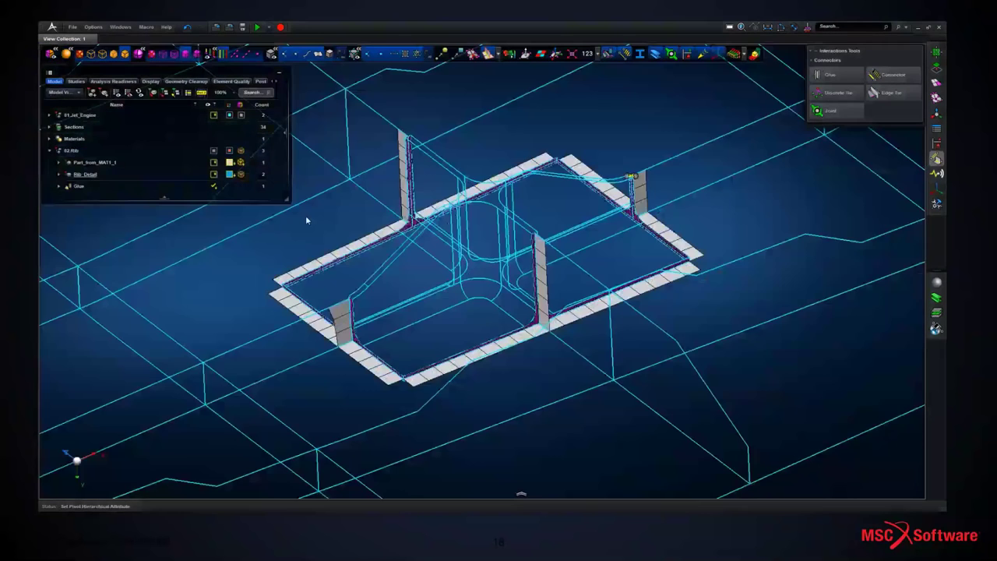
pyautogui.moveTo(306, 218); pyautogui.dragTo(316, 208, button='middle')
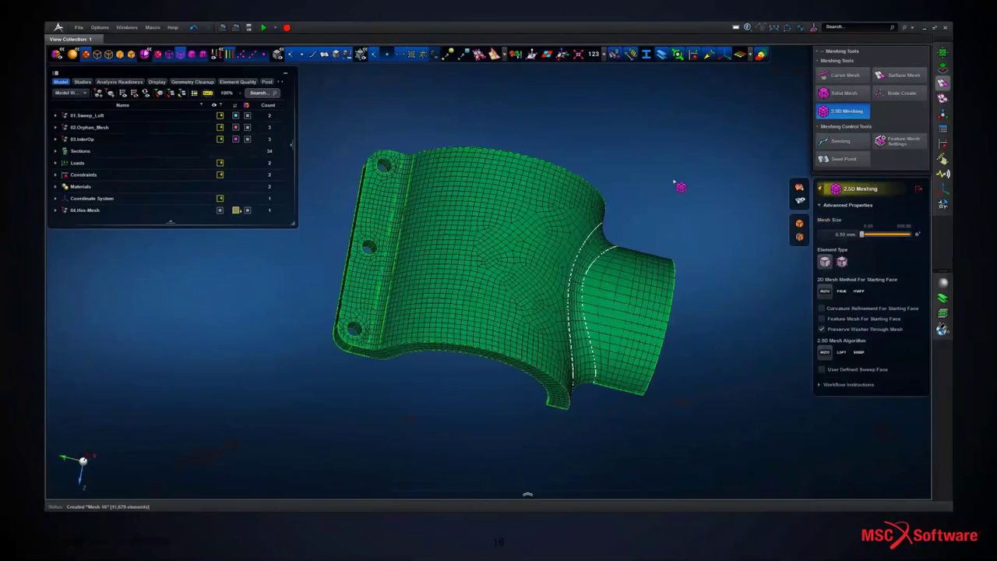
# - Undo the 2.5D mesh of the 04.Hex-Mesh part and surface-mesh the bolt flange and large cylinder's outer faces
pyautogui.click(193, 27)
pyautogui.click(900, 75)
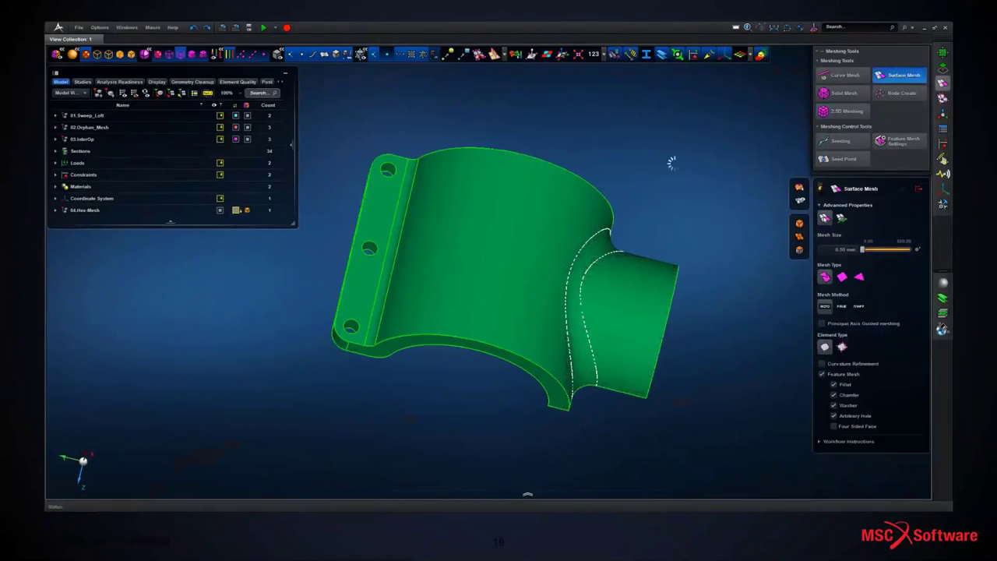
pyautogui.click(390, 190)
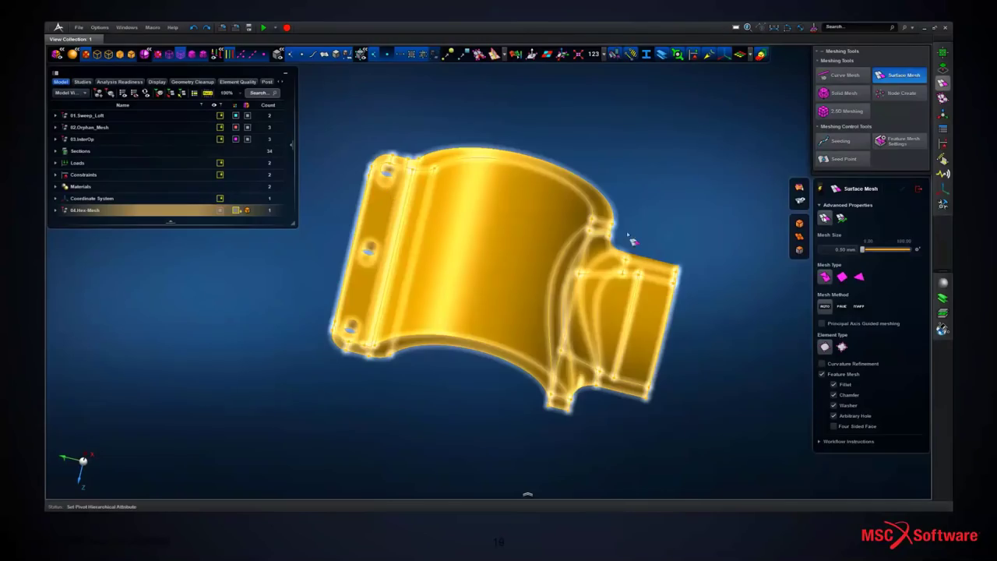
pyautogui.click(384, 201)
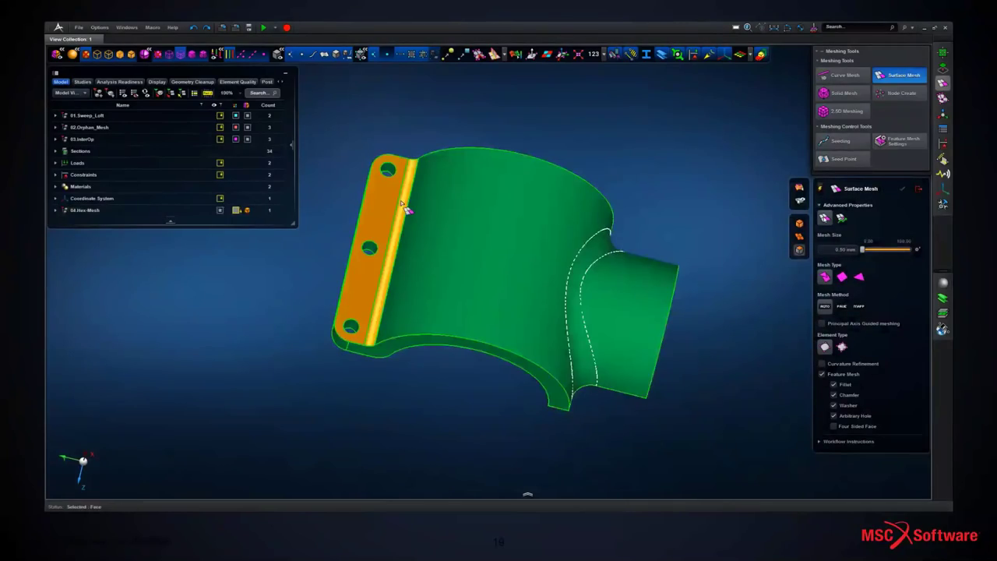
pyautogui.click(450, 211)
pyautogui.middleClick(573, 139)
# - Surface-mesh the outer cylindrical face of the small neck and close the Surface Mesh tool
pyautogui.moveTo(636, 145); pyautogui.dragTo(639, 225, button='middle')
pyautogui.click(644, 275)
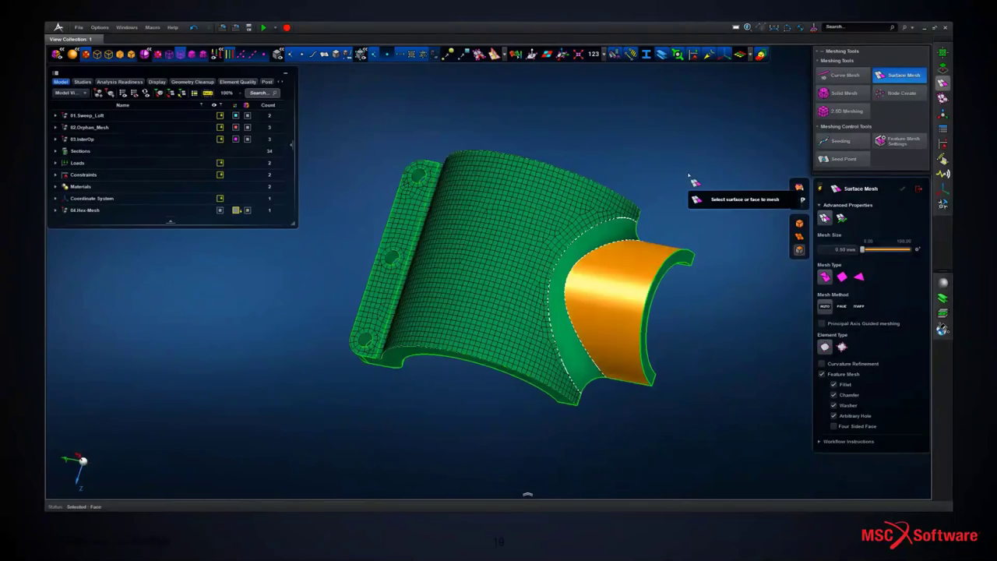
pyautogui.middleClick(690, 182)
pyautogui.moveTo(683, 169); pyautogui.dragTo(699, 216, button='middle')
pyautogui.press('Escape')
# - Run the hex mesh diagnosis on the fillet cell between the cylinders and examine its inconsistent layers in sweep direction 1
pyautogui.scroll(4, 732, 243)
pyautogui.moveTo(759, 266); pyautogui.dragTo(771, 277, button='middle')
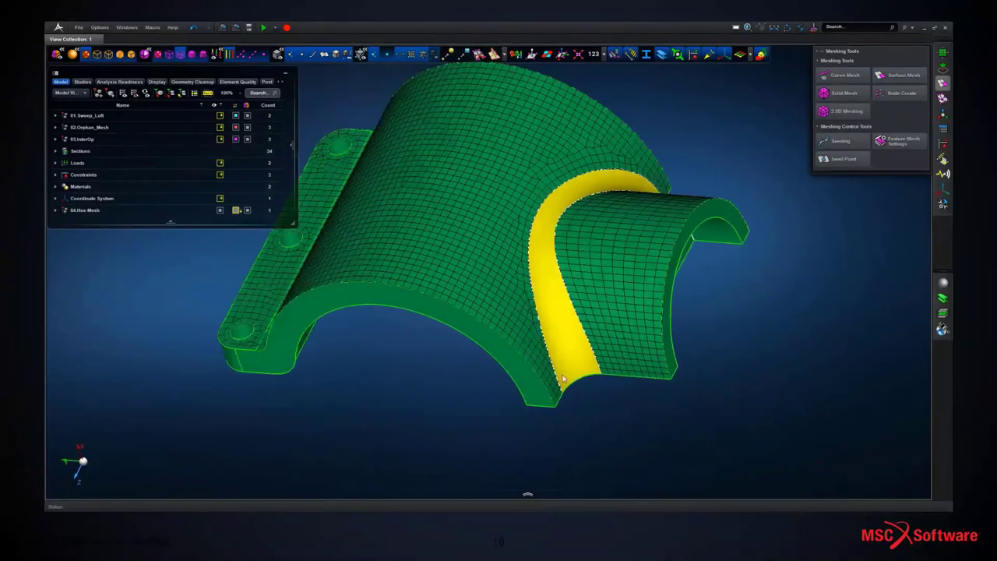
pyautogui.rightClick(541, 394)
pyautogui.click(536, 410)
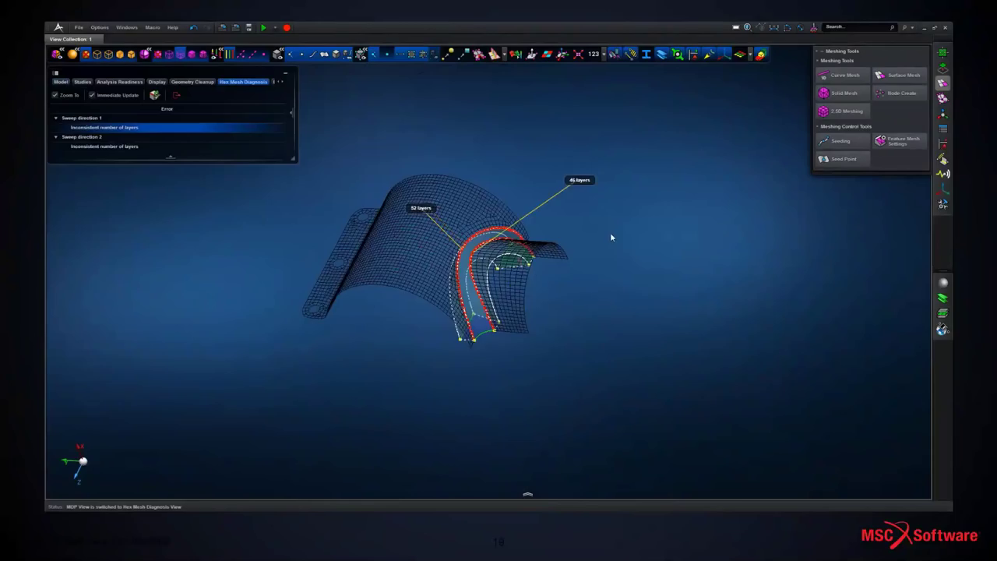
pyautogui.scroll(5, 650, 300)
pyautogui.moveTo(669, 297); pyautogui.dragTo(703, 348, button='middle')
pyautogui.scroll(1, 705, 346)
# - Seed the fillet cell's neck-side edge with 52 element edges and close the Mesh Control Points tool
pyautogui.click(839, 140)
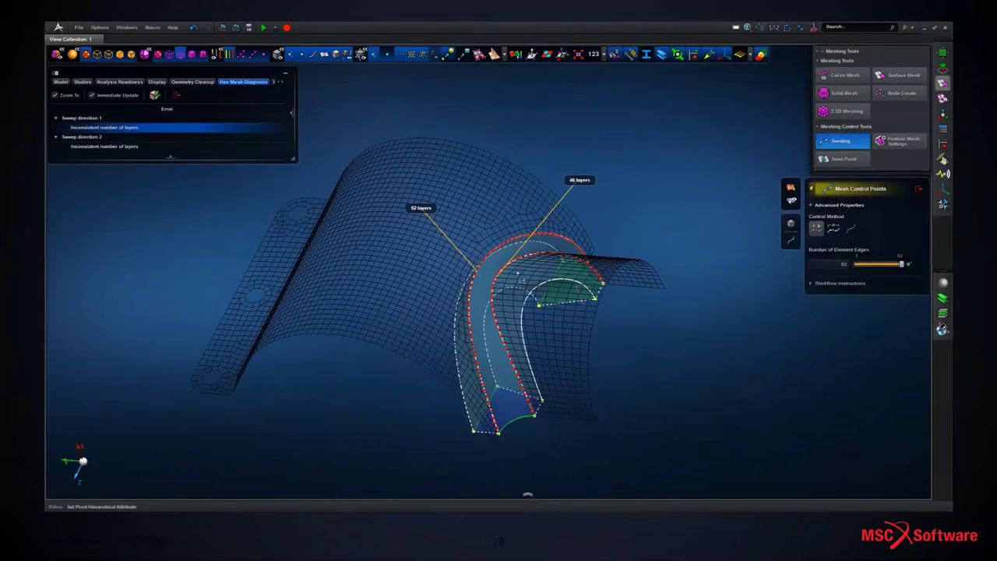
pyautogui.click(510, 273)
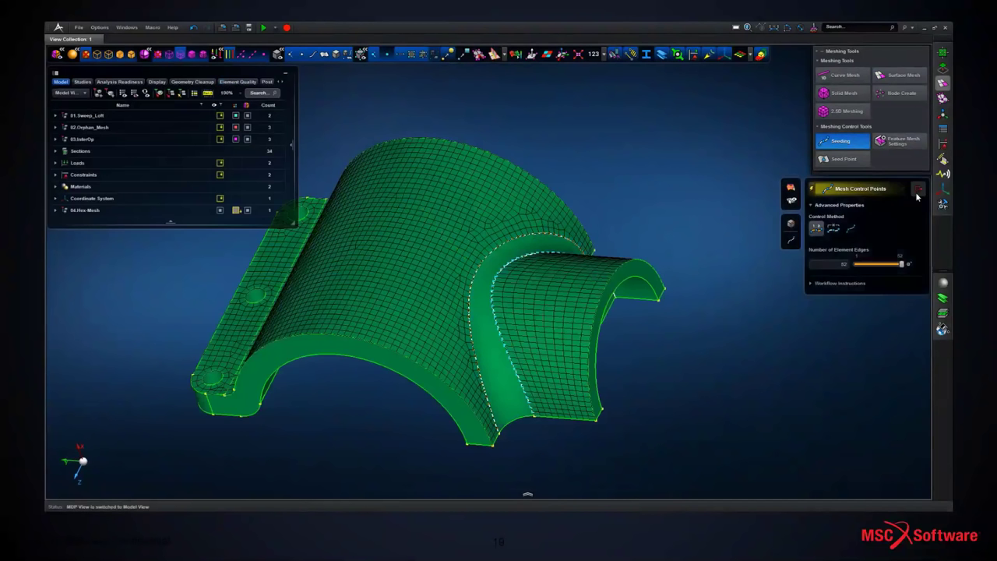
pyautogui.click(918, 189)
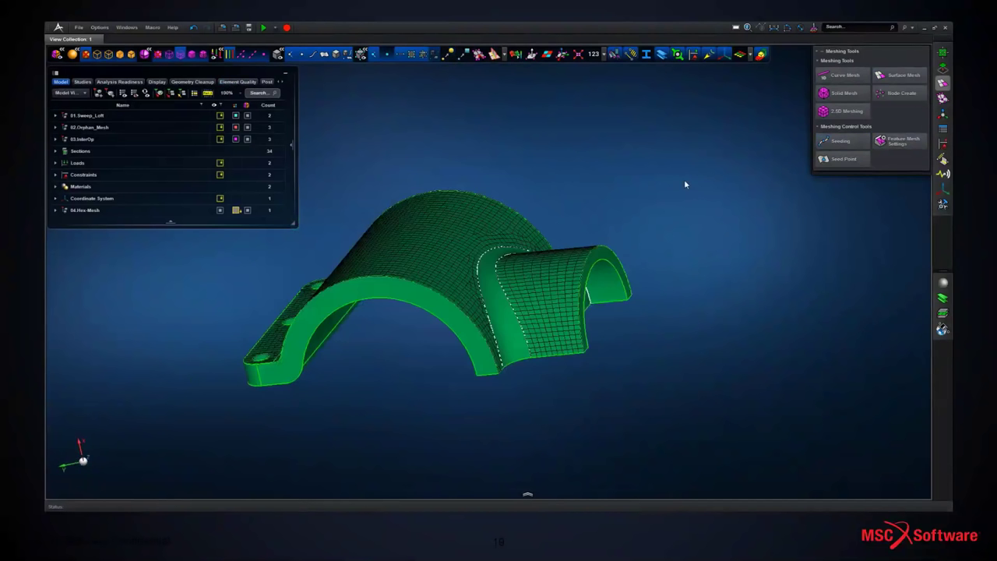
# - Hex-mesh the partitioned solid with 2.5D Meshing and inspect its Jacobian element quality
pyautogui.click(844, 110)
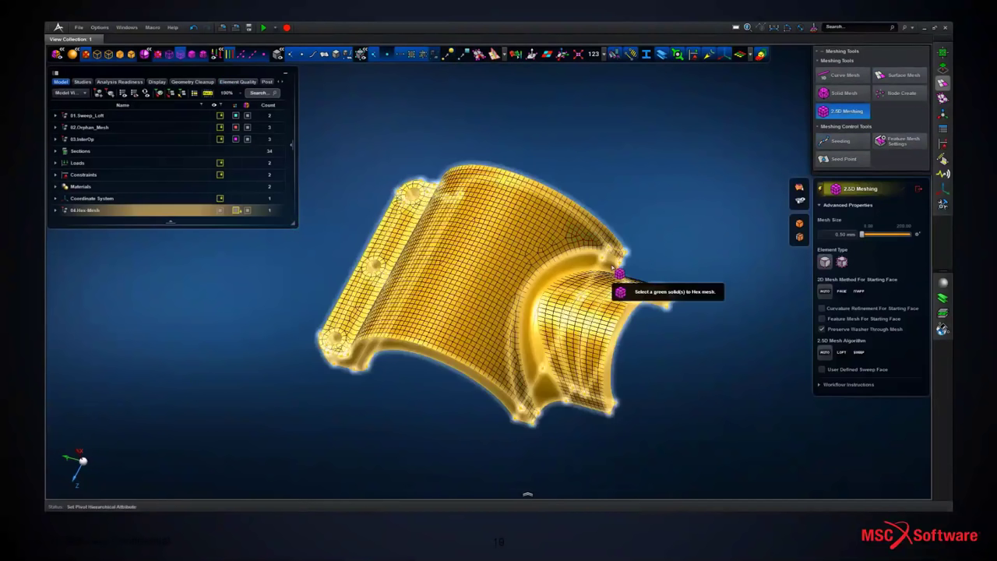
pyautogui.click(623, 287)
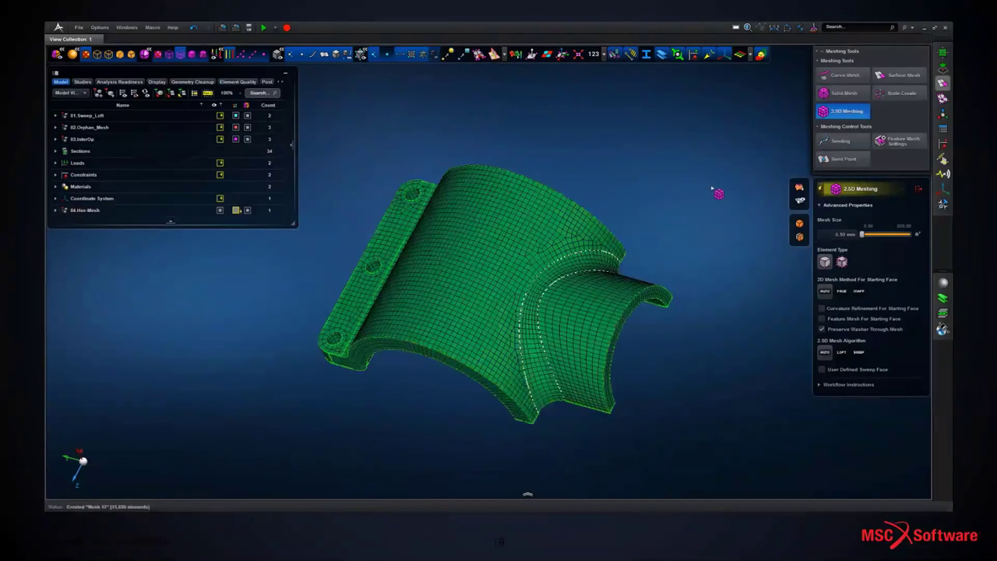
pyautogui.moveTo(696, 207); pyautogui.dragTo(721, 221, button='middle')
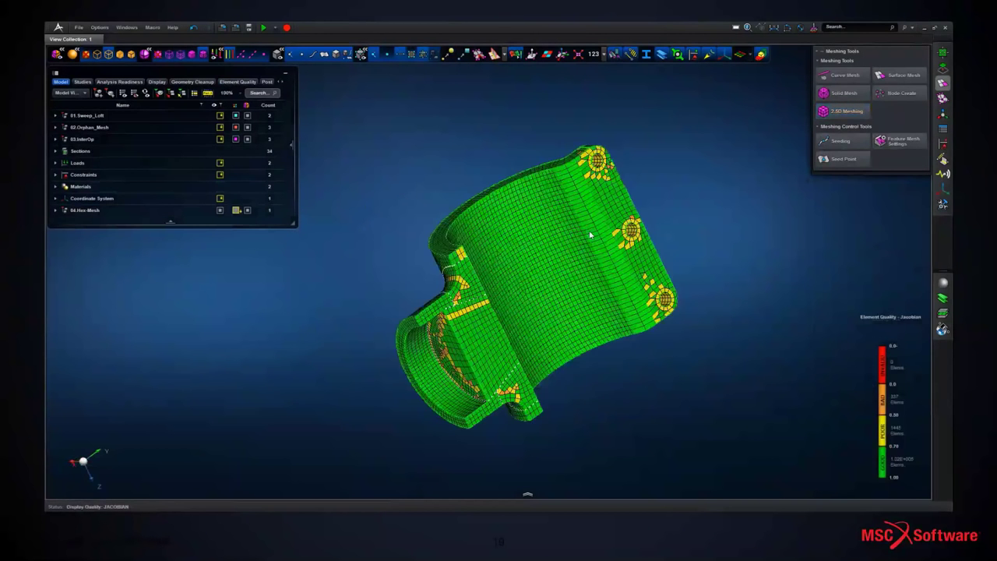
pyautogui.moveTo(892, 318)
pyautogui.click(923, 259)
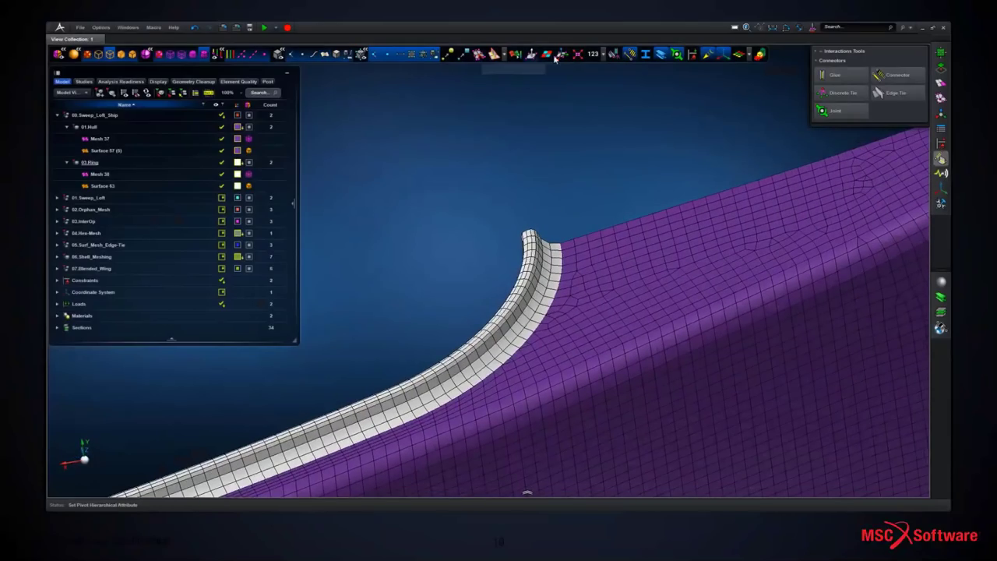
# - Turn on the mesh topology display for the ship's hull and ring and adjust its render style
pyautogui.click(503, 56)
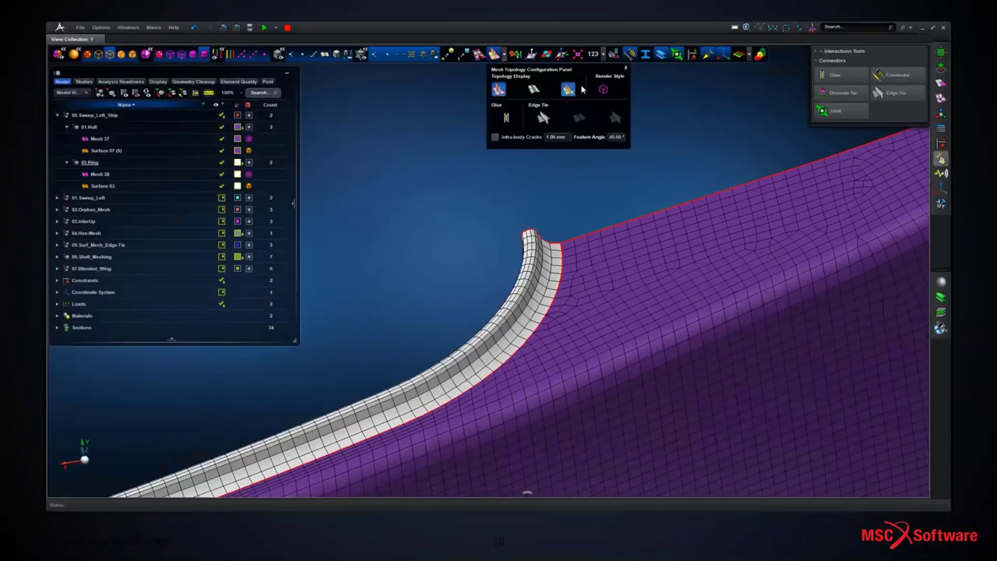
pyautogui.click(602, 90)
pyautogui.scroll(-5, 517, 170)
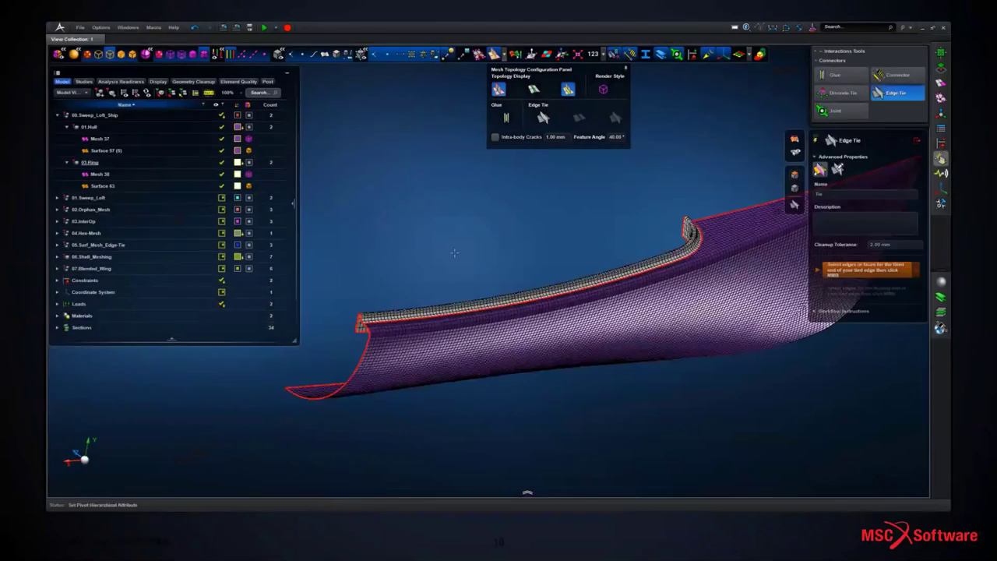
# - Tie the ring's mesh edges to the hull's adjoining edges with Edge Tie, selecting the edges along the whole ring
pyautogui.click(324, 56)
pyautogui.moveTo(352, 193); pyautogui.dragTo(740, 357)
pyautogui.middleClick(582, 244)
pyautogui.moveTo(338, 176); pyautogui.dragTo(733, 359)
pyautogui.middleClick(536, 255)
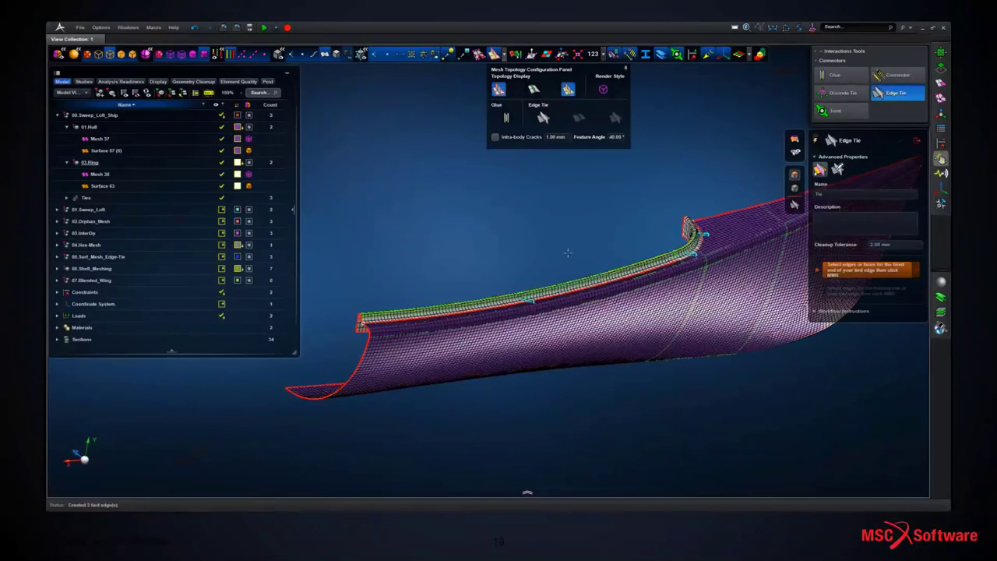
# - Isolate the Ties group to view the tied edges, and show the complete 00.Sweep_Loft_Ship assembly again
pyautogui.moveTo(507, 255); pyautogui.dragTo(444, 270, button='middle')
pyautogui.click(495, 55)
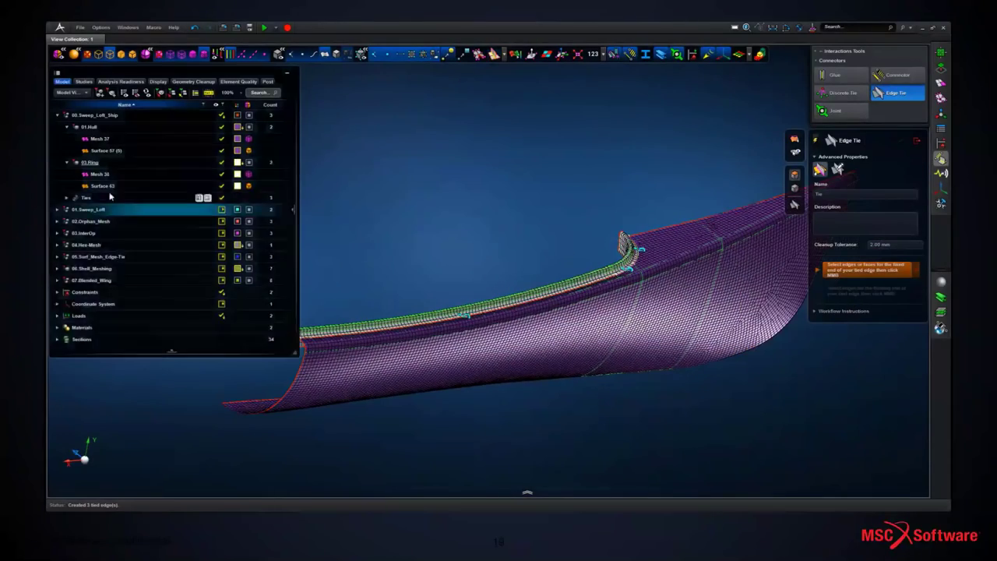
pyautogui.rightClick(95, 198)
pyautogui.click(97, 241)
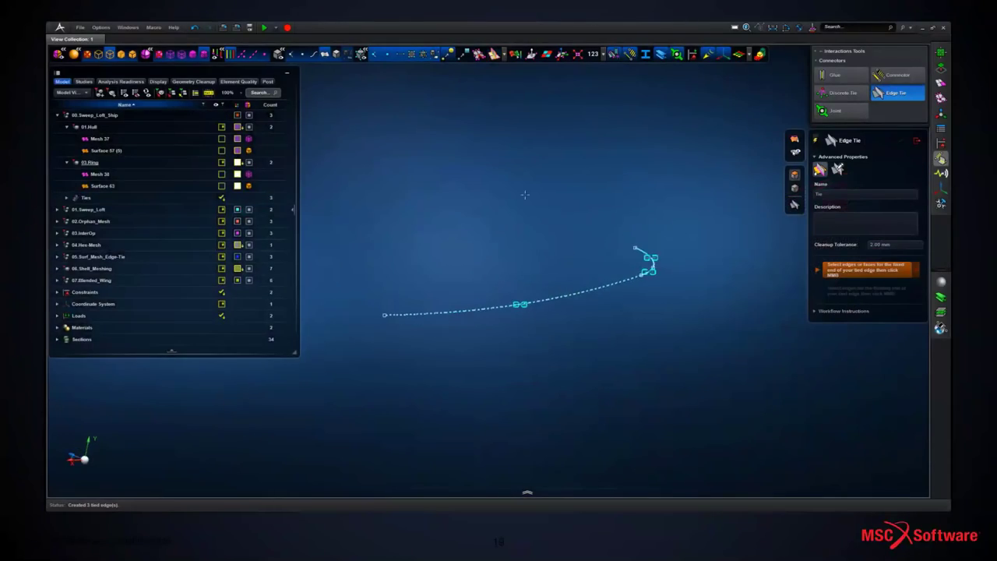
pyautogui.rightClick(90, 116)
pyautogui.click(77, 176)
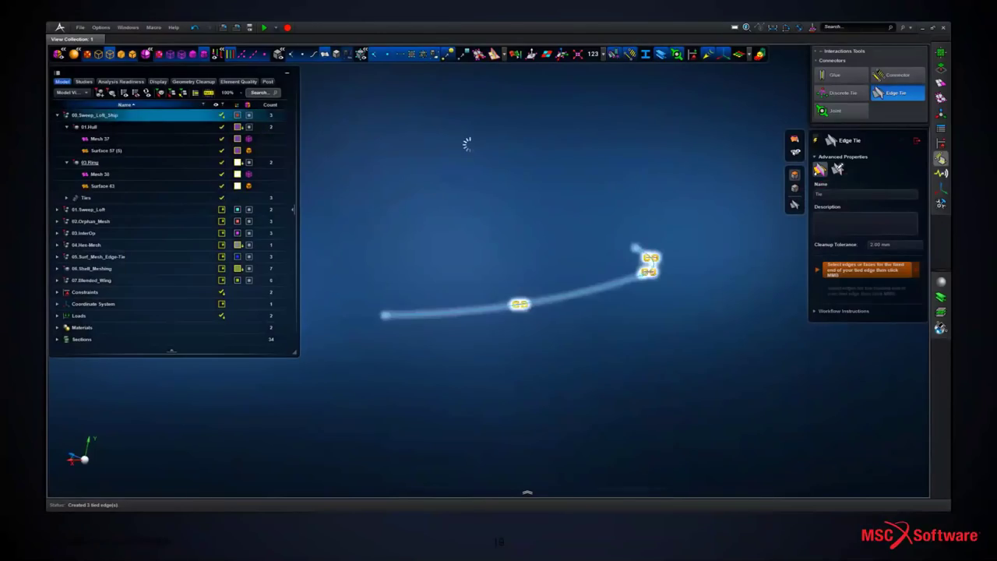
# - Hide the ties and examine the hull-to-ring connection with the edge-tie mesh topology display
pyautogui.click(222, 198)
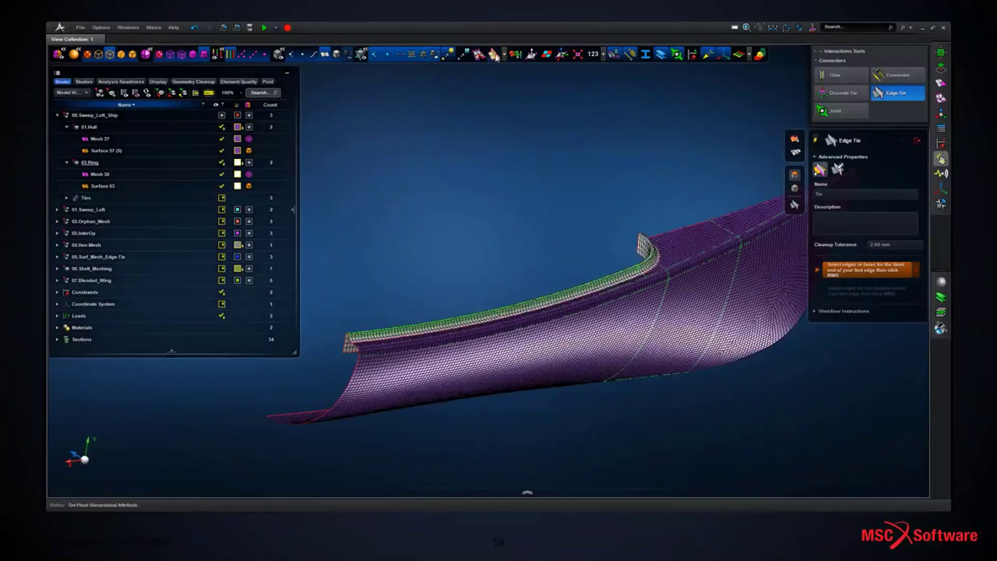
pyautogui.click(494, 55)
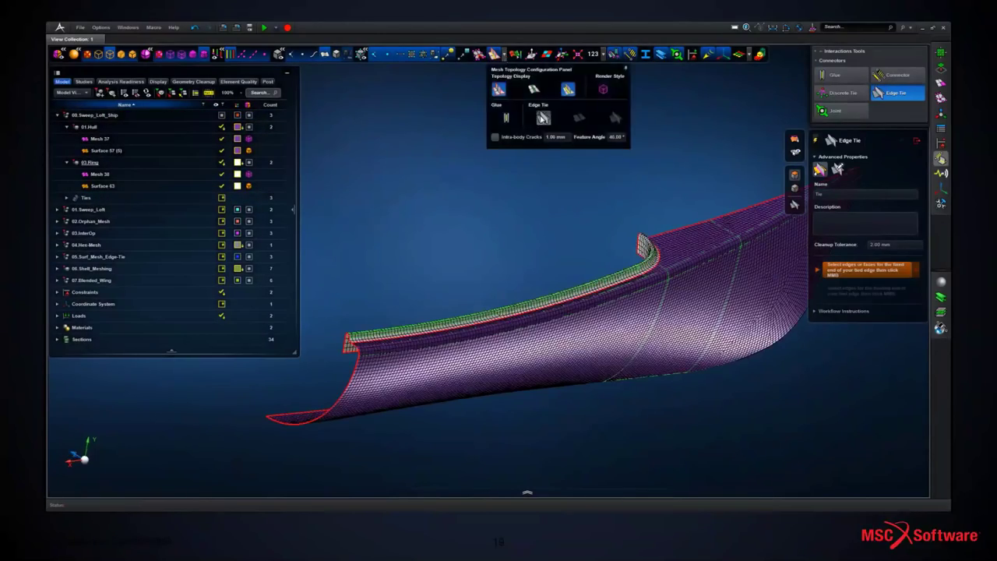
pyautogui.click(543, 118)
pyautogui.click(603, 89)
pyautogui.moveTo(538, 210); pyautogui.dragTo(498, 203, button='middle')
pyautogui.click(325, 55)
pyautogui.click(545, 119)
pyautogui.click(546, 119)
pyautogui.click(494, 54)
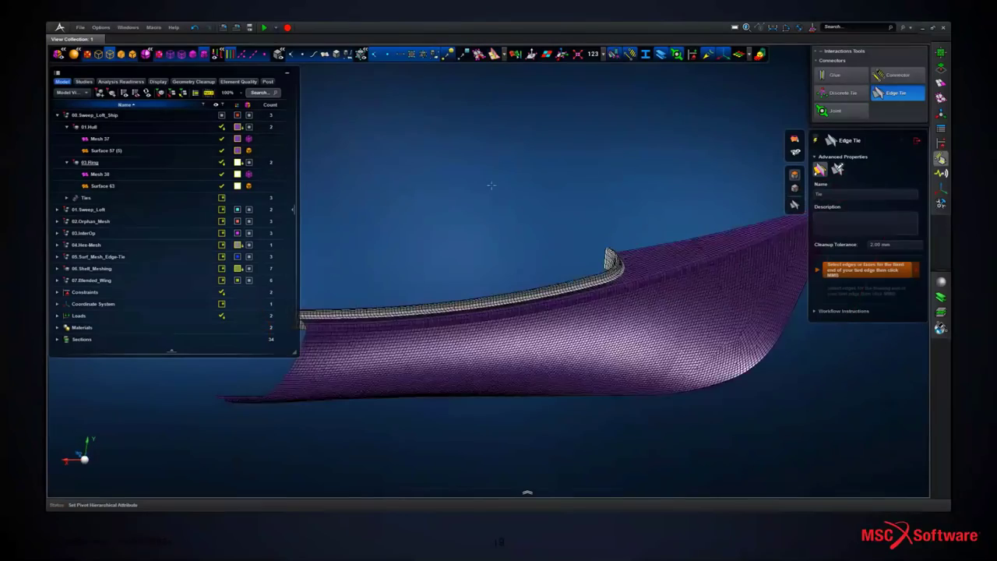
# - Show the ties on the ship again and leave the Edge Tie tool
pyautogui.click(221, 198)
pyautogui.moveTo(491, 223); pyautogui.dragTo(585, 159, button='middle')
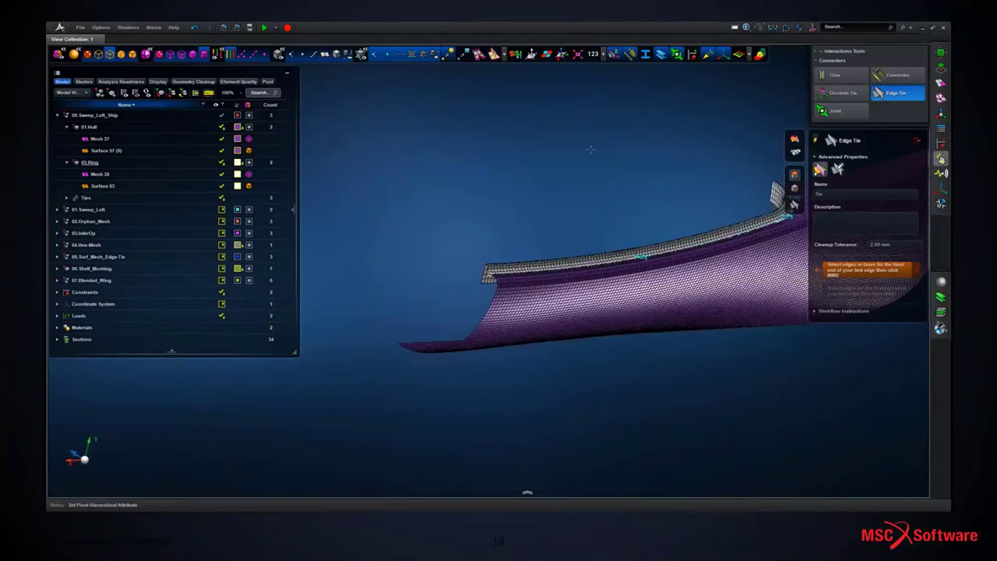
pyautogui.scroll(1, 537, 233)
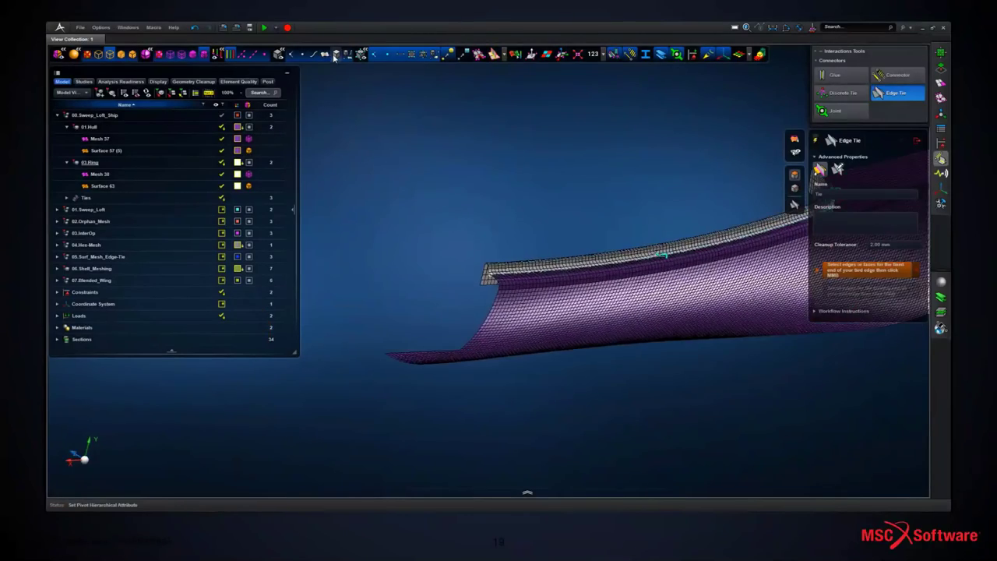
pyautogui.click(916, 142)
# - Mirror-copy the hull and ring surfaces and meshes about a plane at the ring's cut end
pyautogui.click(941, 113)
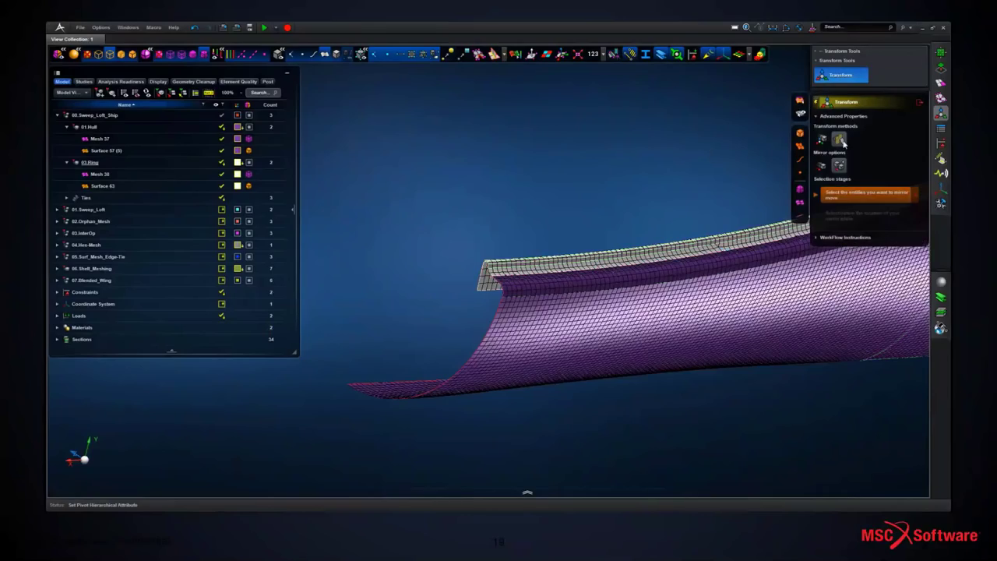
pyautogui.click(839, 167)
pyautogui.moveTo(447, 221); pyautogui.dragTo(551, 340)
pyautogui.middleClick(551, 340)
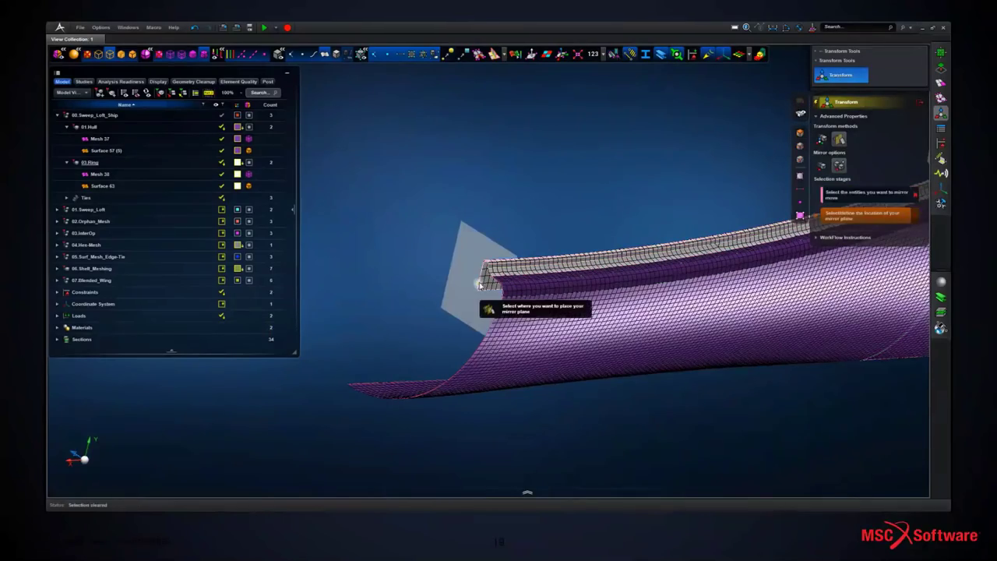
pyautogui.click(480, 284)
pyautogui.middleClick(542, 208)
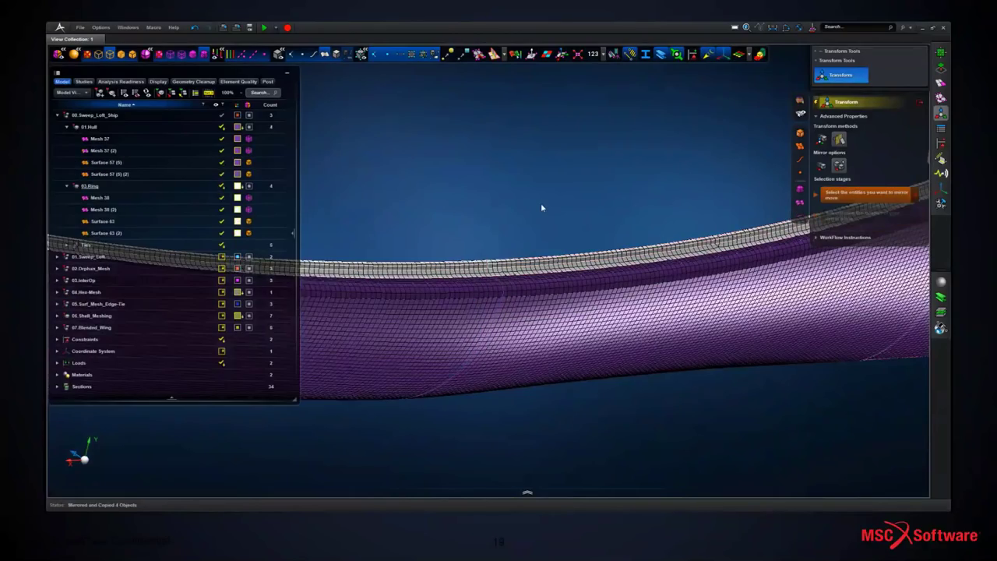
pyautogui.press('f')
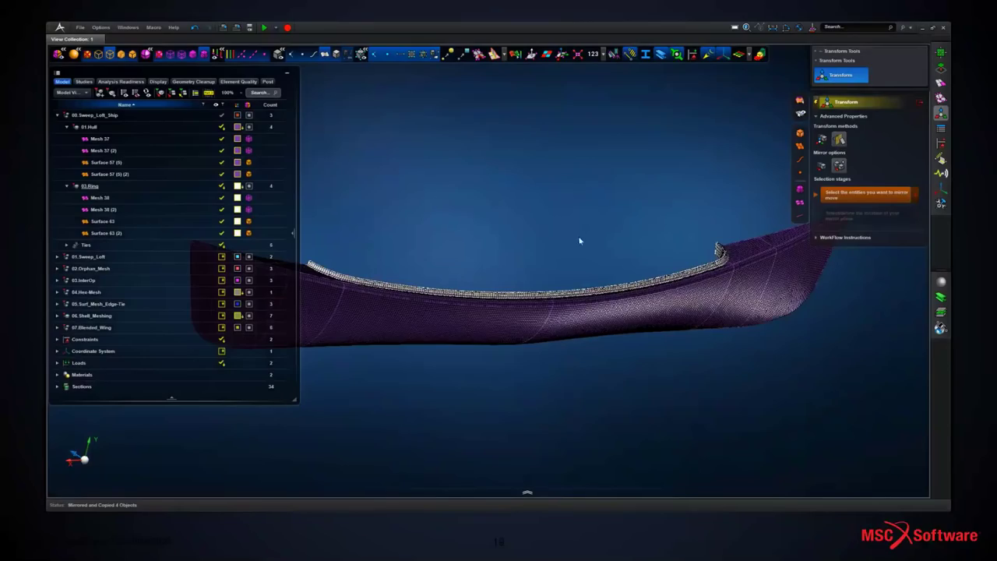
# - Select the mirrored hull and ring parts for a second mirror copy and place the mirror plane at the ring's inner end
pyautogui.middleClick(579, 240)
pyautogui.moveTo(642, 212); pyautogui.dragTo(924, 338, button='middle')
pyautogui.scroll(5, 308, 182)
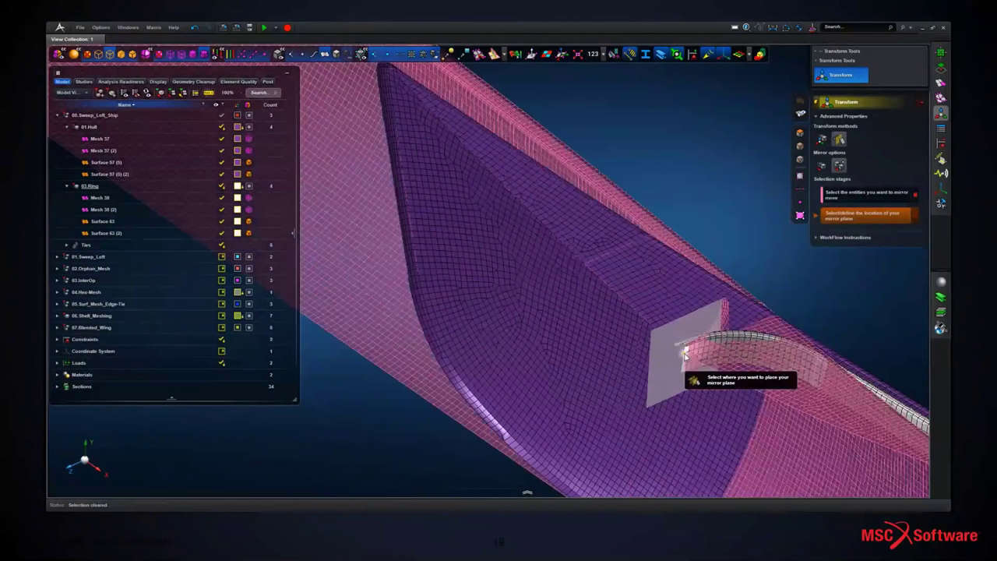
pyautogui.click(683, 354)
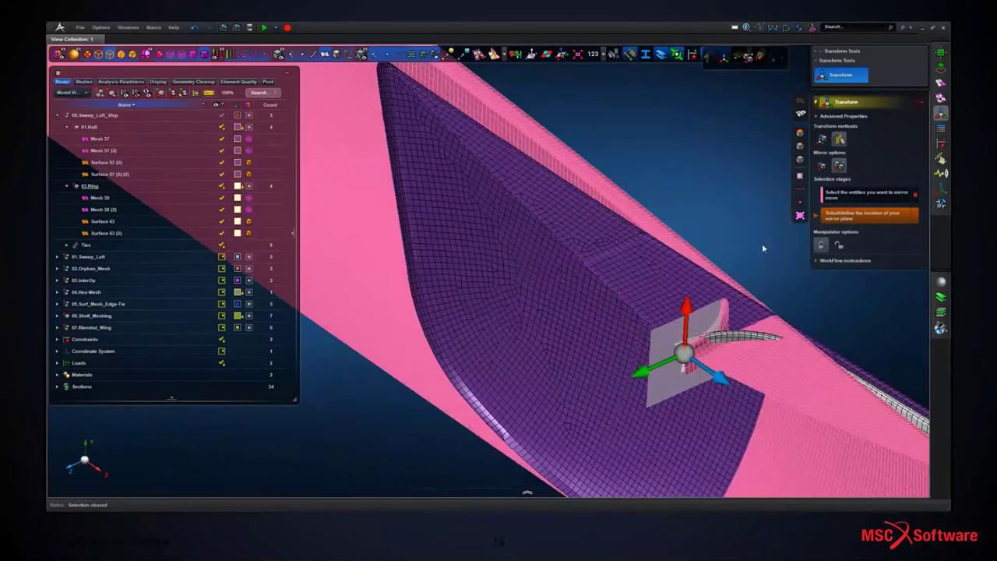
# - Rotate the mirror plane 90° and create the mirrored copy of the other half of the hull and ring
pyautogui.click(684, 354)
pyautogui.click(722, 359)
pyautogui.click(678, 386)
pyautogui.write('90')
pyautogui.press('Return')
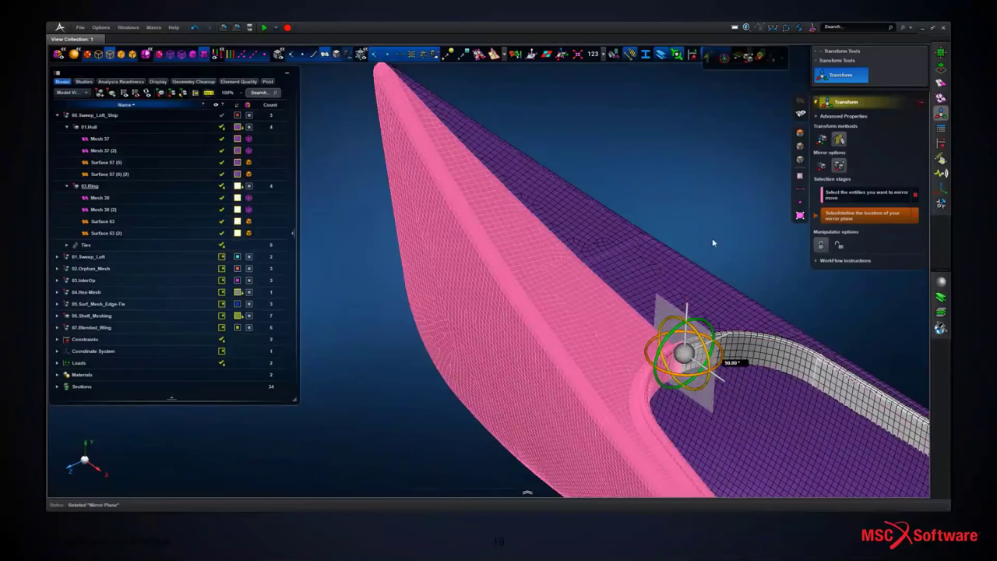
pyautogui.click(713, 243)
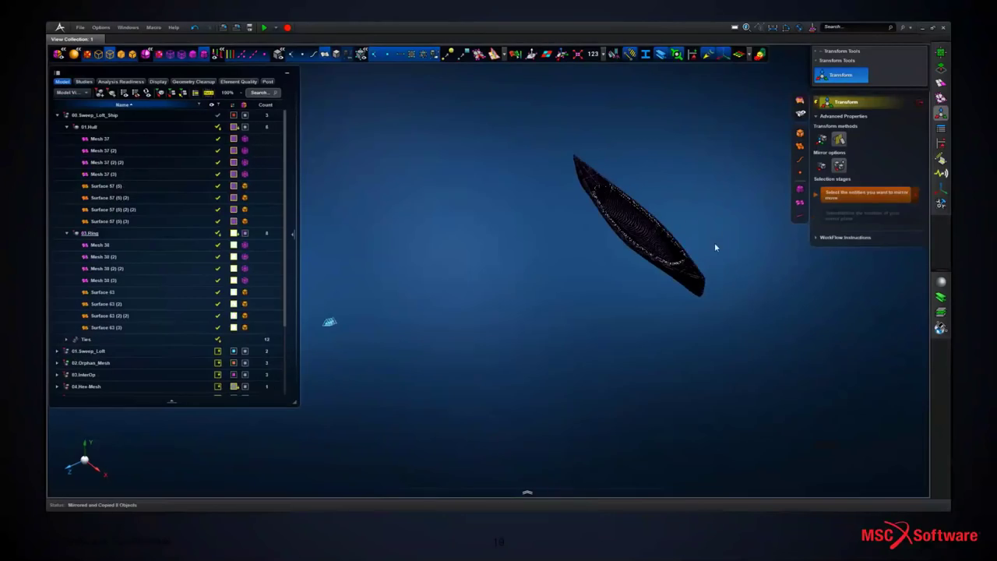
# - Isolate the full ship's Ties group to check the mirrored edge ties, and restore the whole assembly for inspecting the joint
pyautogui.rightClick(101, 116)
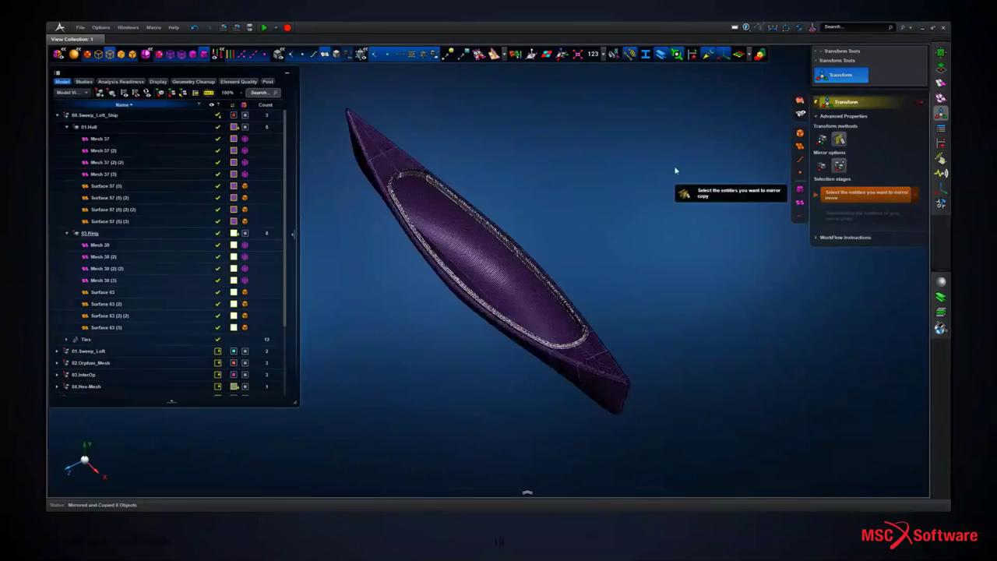
pyautogui.click(86, 339)
pyautogui.rightClick(86, 341)
pyautogui.click(68, 379)
pyautogui.click(616, 54)
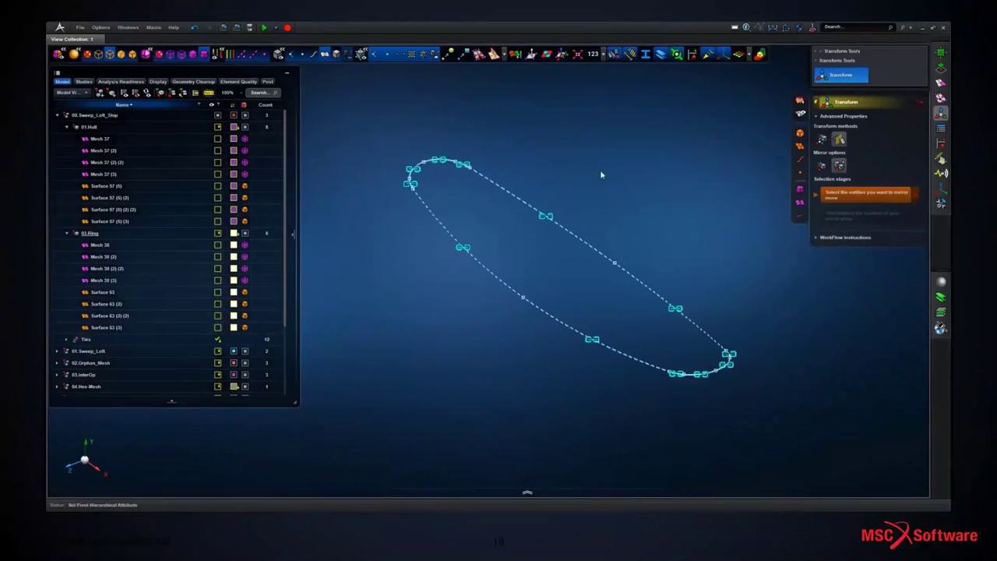
pyautogui.rightClick(62, 117)
pyautogui.click(86, 172)
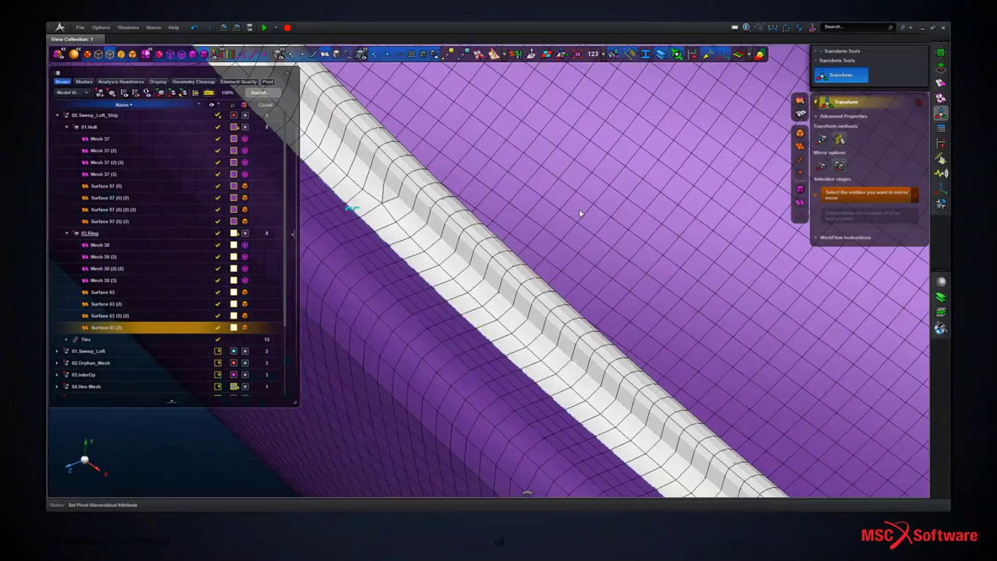
# - Examine the mirrored ring-to-hull joint, leave the Transform tool, and show the second-to-last mode in the ship's modal results
pyautogui.scroll(3, 579, 213)
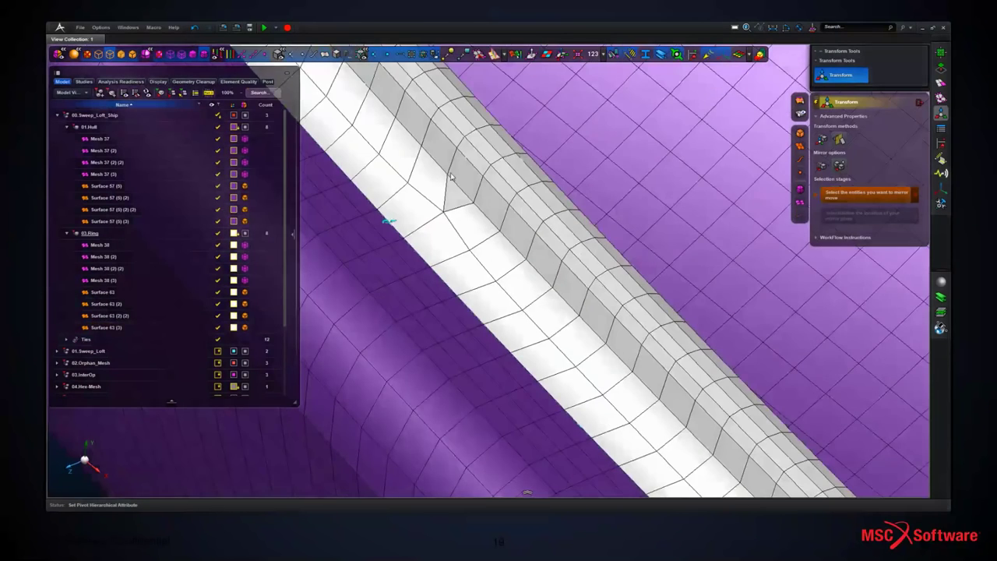
pyautogui.scroll(-4, 451, 177)
pyautogui.moveTo(556, 136); pyautogui.dragTo(663, 129, button='middle')
pyautogui.scroll(-5, 576, 148)
pyautogui.scroll(-2, 663, 129)
pyautogui.click(918, 102)
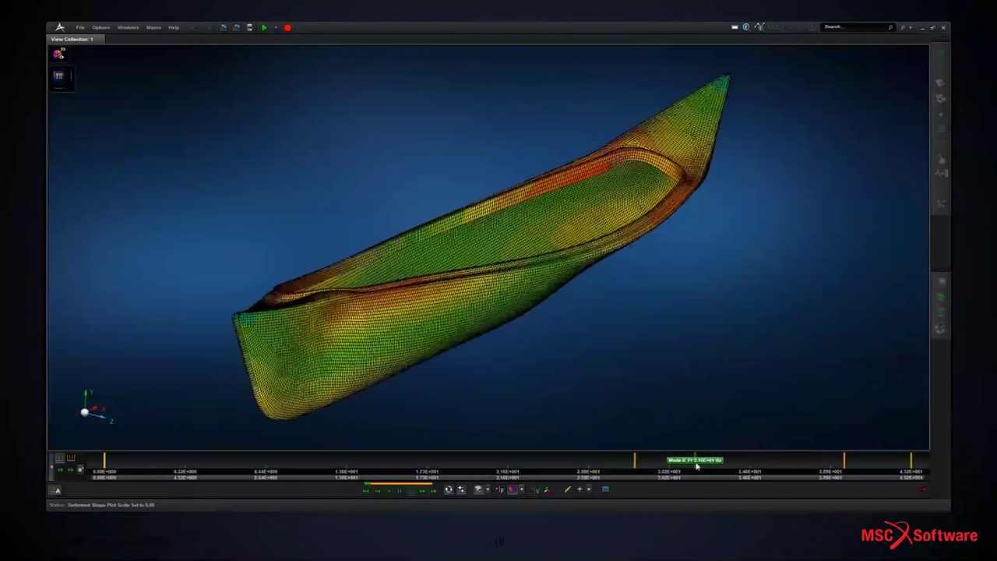
pyautogui.click(845, 463)
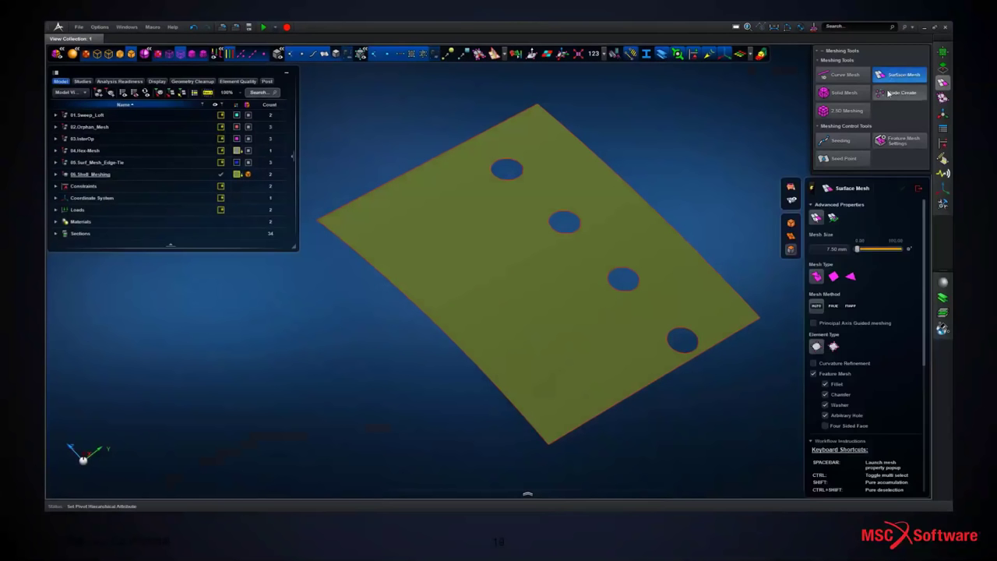
# - Try an automatic 7.50 mm surface mesh with washers on the four-hole plate, and undo it
pyautogui.click(638, 249)
pyautogui.middleClick(703, 146)
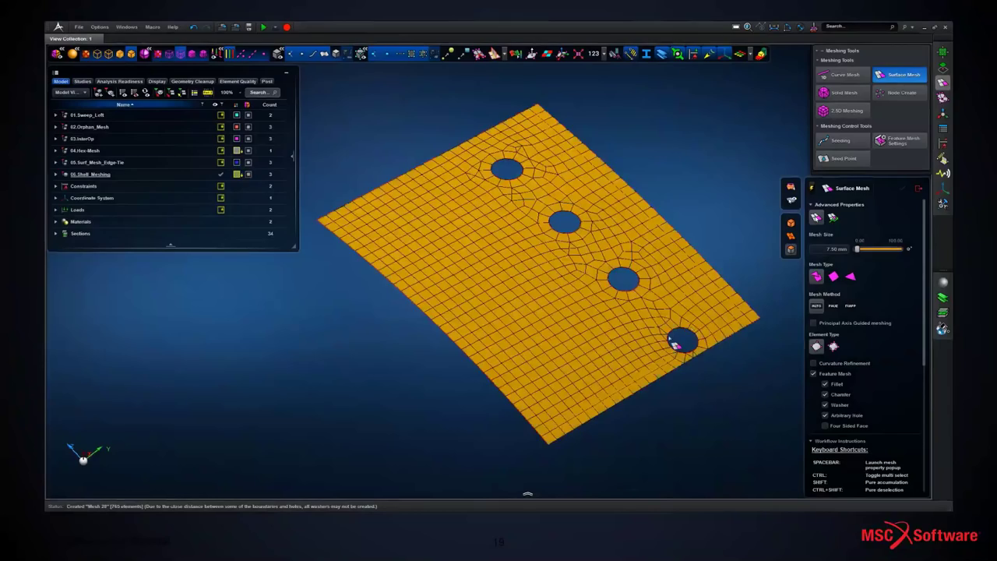
pyautogui.hotkey('ctrl', 'z')
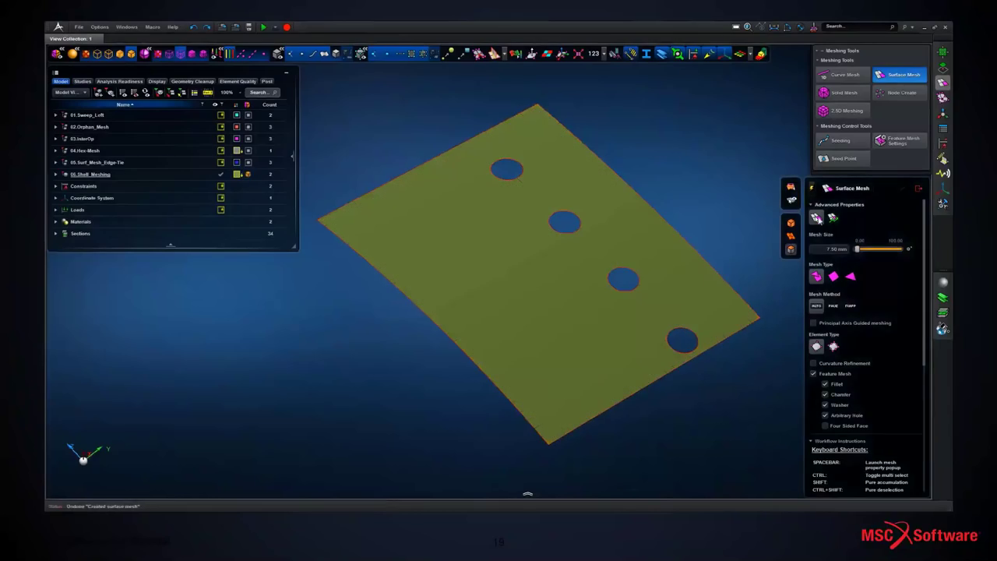
# - Switch surface meshing to the incremental method and preview the washer features on the four-hole plate
pyautogui.click(833, 218)
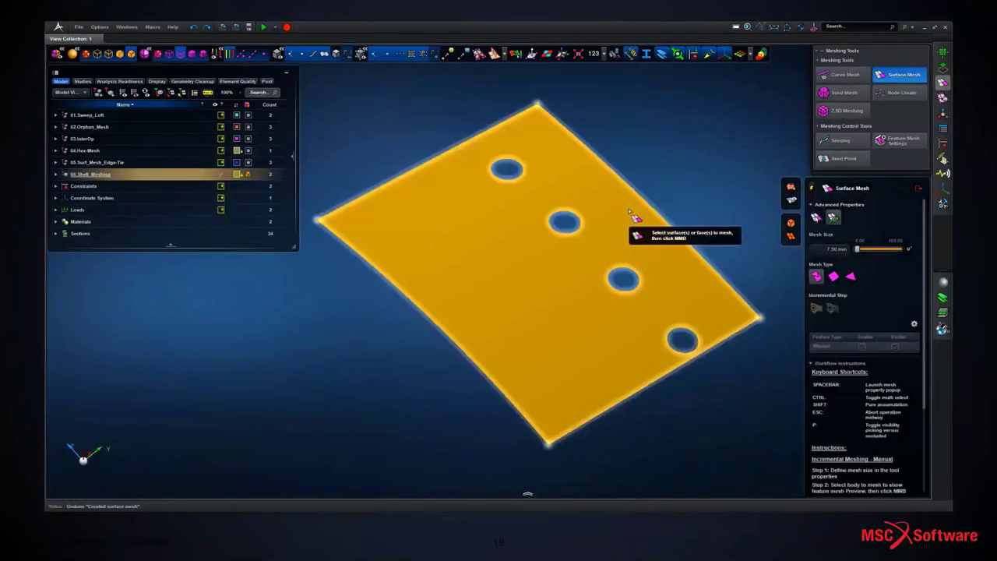
pyautogui.click(631, 212)
pyautogui.middleClick(683, 162)
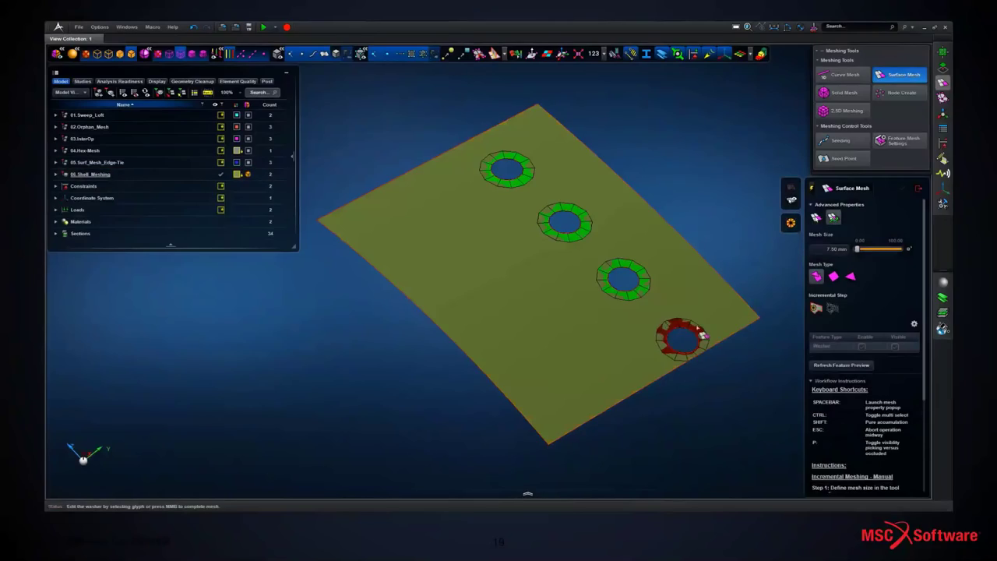
# - Set the washer width to 3.5 for the hole whose washer overlaps the plate's edge
pyautogui.click(672, 326)
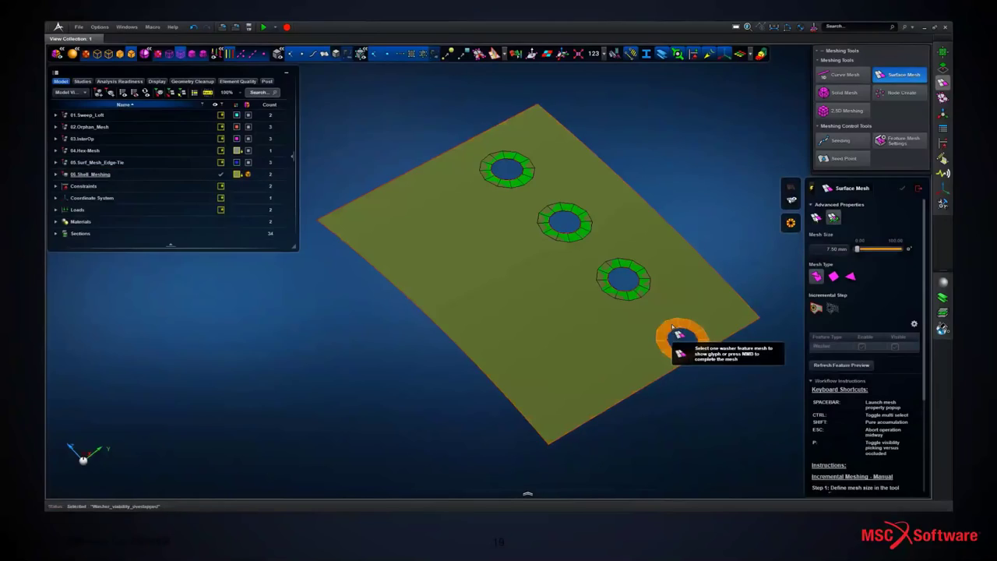
pyautogui.click(673, 331)
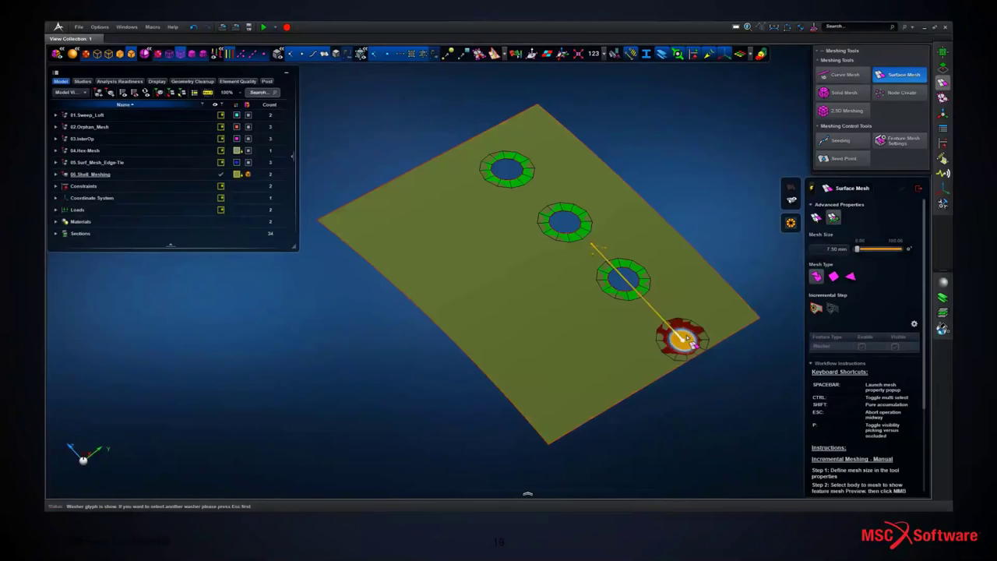
pyautogui.click(688, 340)
pyautogui.click(760, 367)
pyautogui.write('3.5')
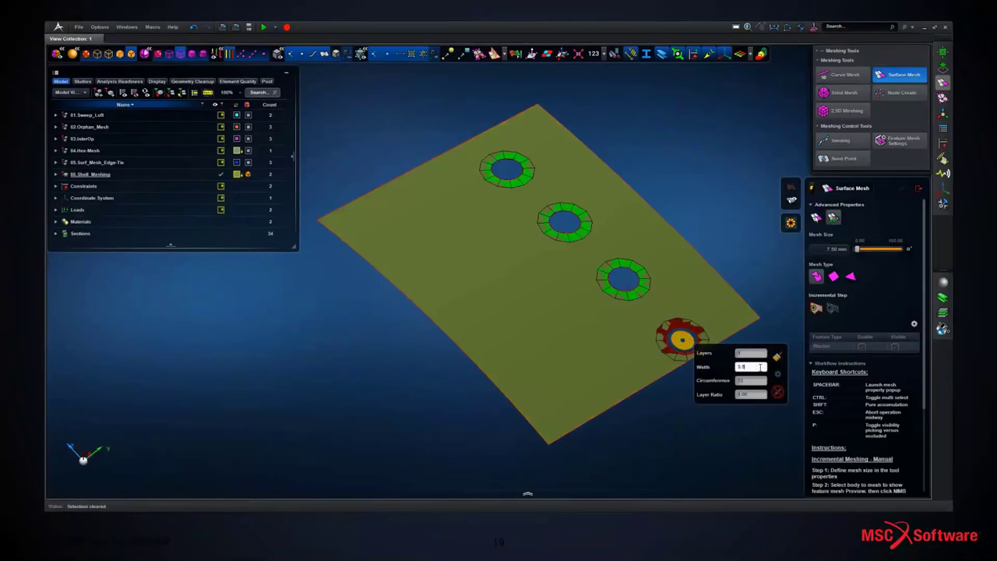
pyautogui.press('Return')
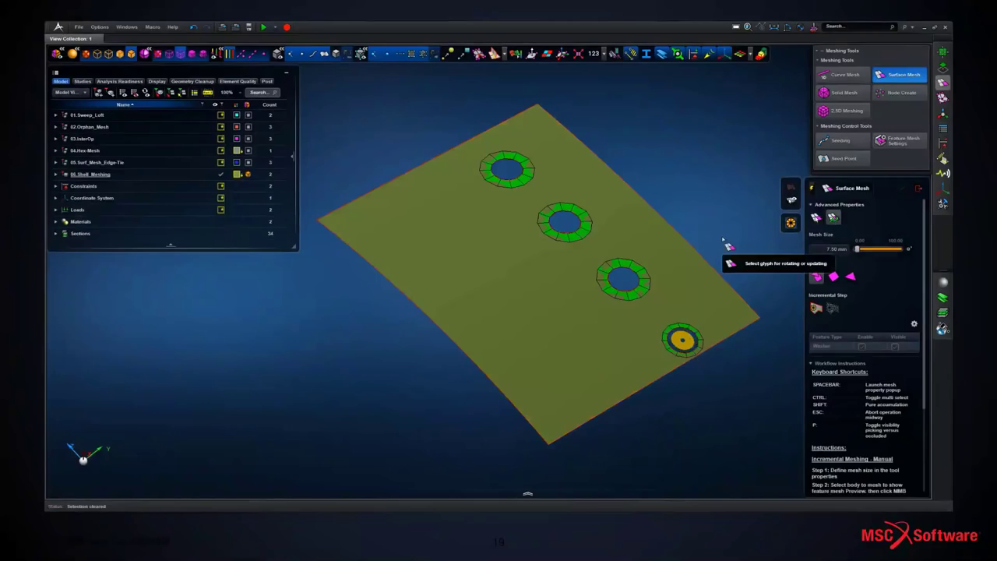
# - Finish editing the washer and complete the incremental 7.50 mm mesh of the plate
pyautogui.click(722, 239)
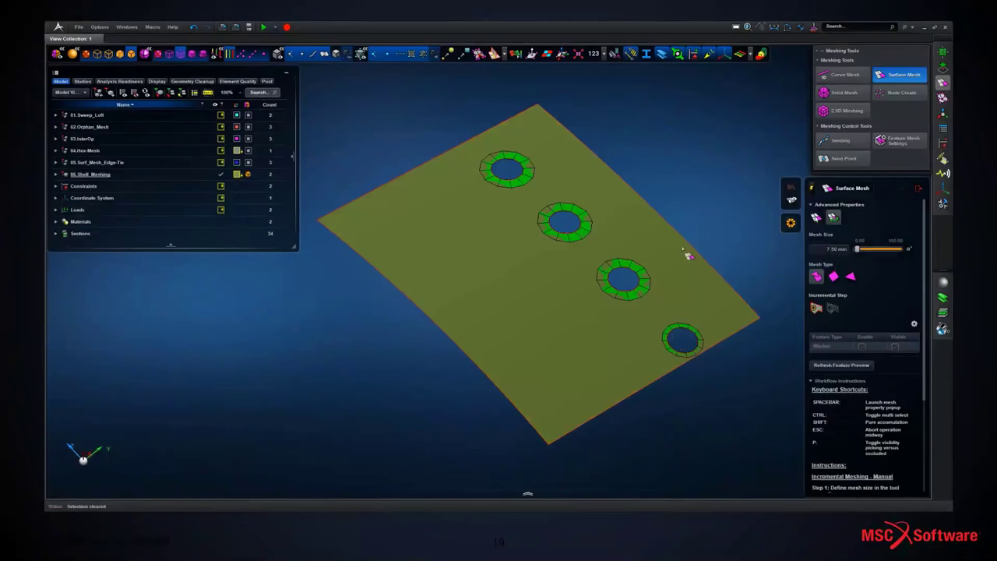
pyautogui.middleClick(718, 223)
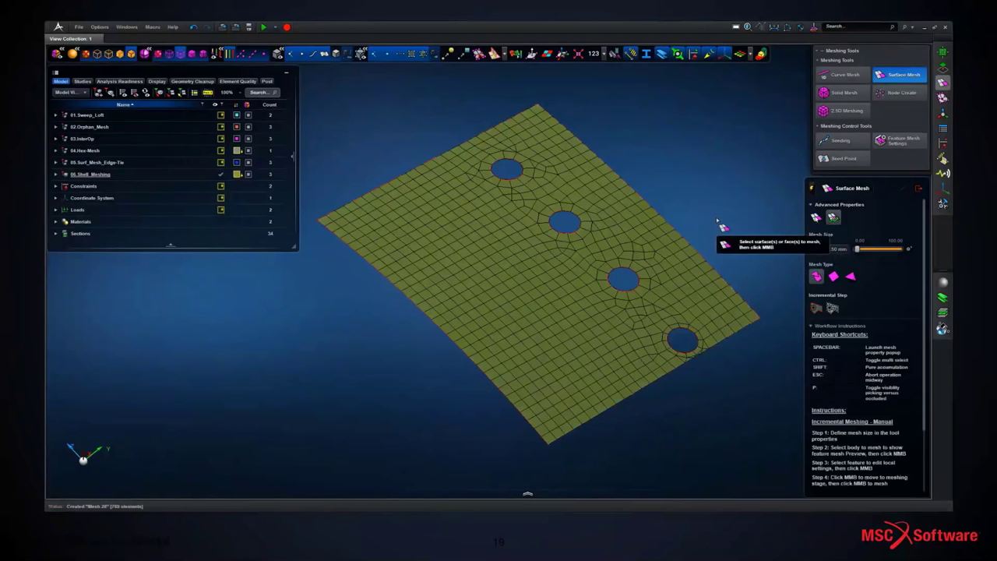
pyautogui.moveTo(716, 223); pyautogui.dragTo(652, 194, button='middle')
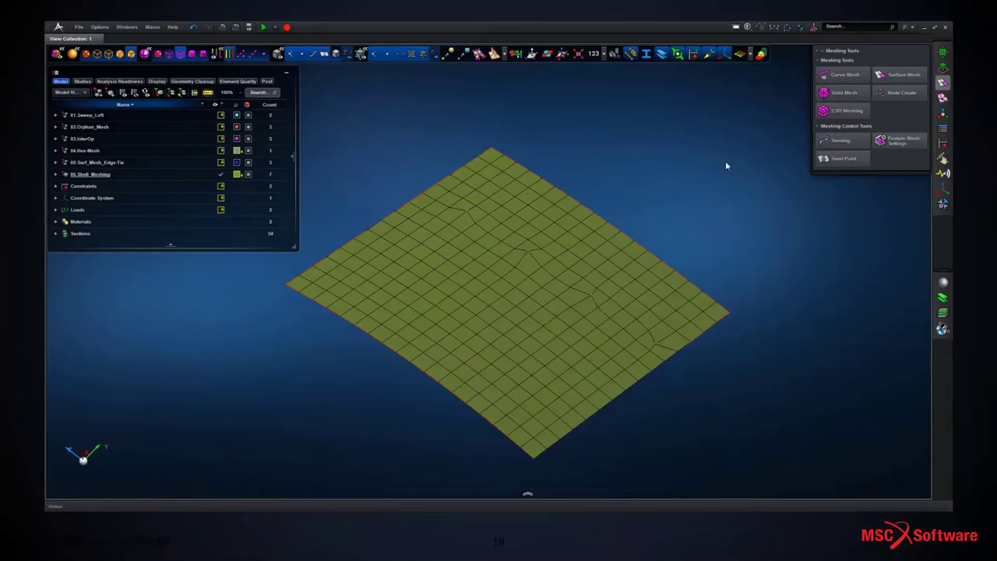
# - Display the shell element coordinate axes and align the corner element's orientation with the adjacent plate edge using Element Orientation
pyautogui.click(563, 55)
pyautogui.scroll(1, 719, 204)
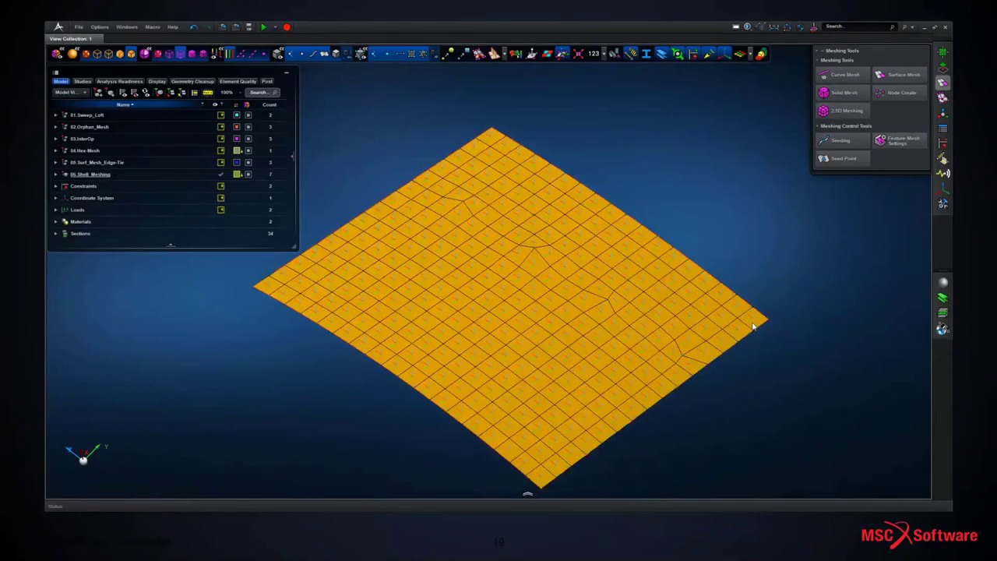
pyautogui.click(944, 69)
pyautogui.click(943, 96)
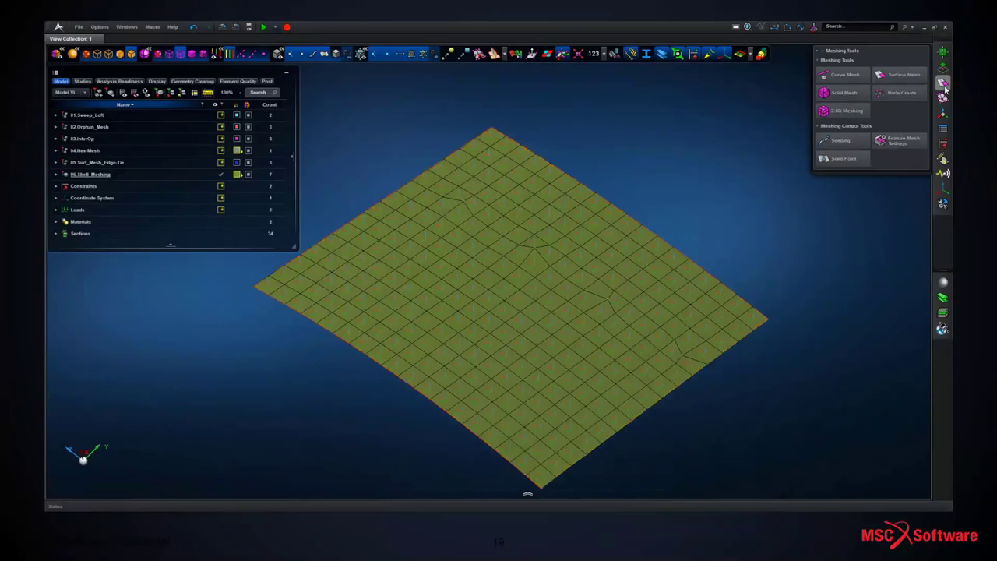
pyautogui.click(899, 94)
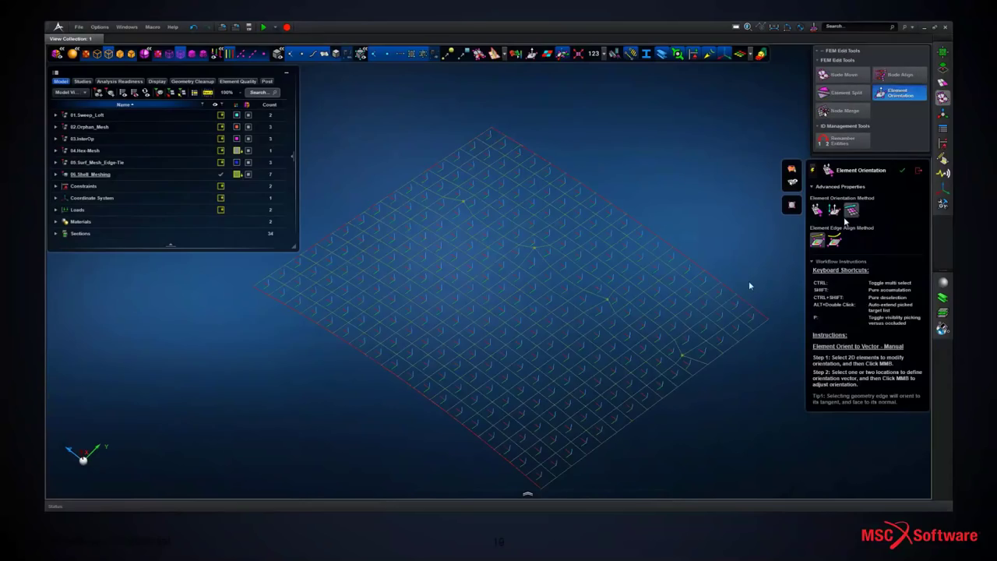
pyautogui.click(791, 205)
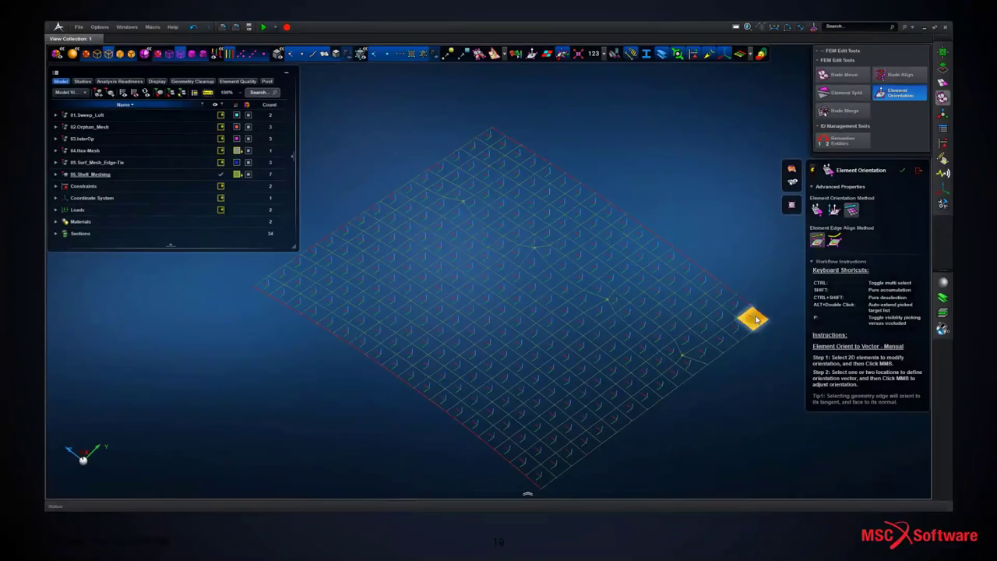
pyautogui.click(711, 363)
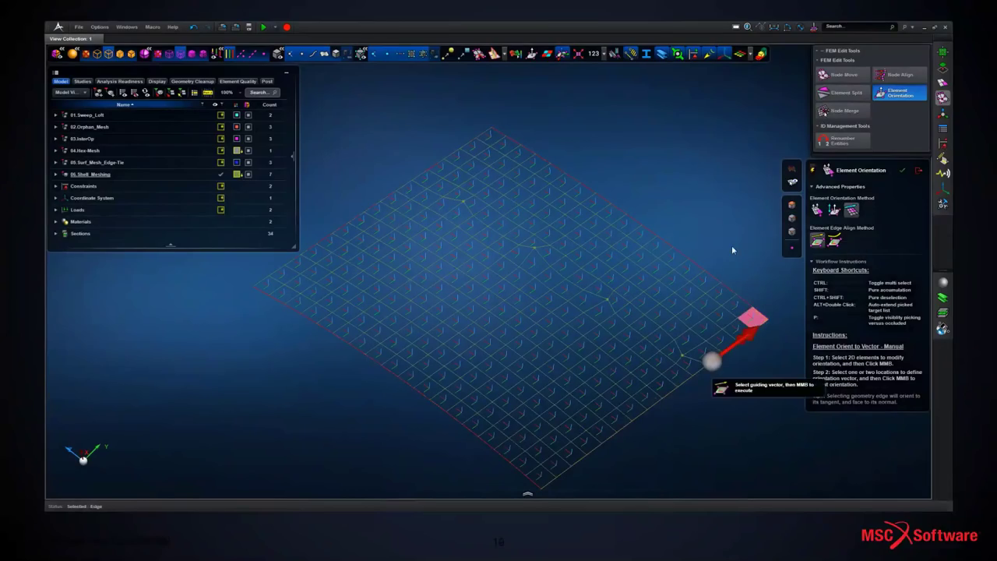
pyautogui.middleClick(733, 248)
# - Align the orientation of all the plate's shell elements with the same plate edge and close the Element Orientation tool
pyautogui.moveTo(781, 281); pyautogui.dragTo(688, 366, button='middle')
pyautogui.press('f')
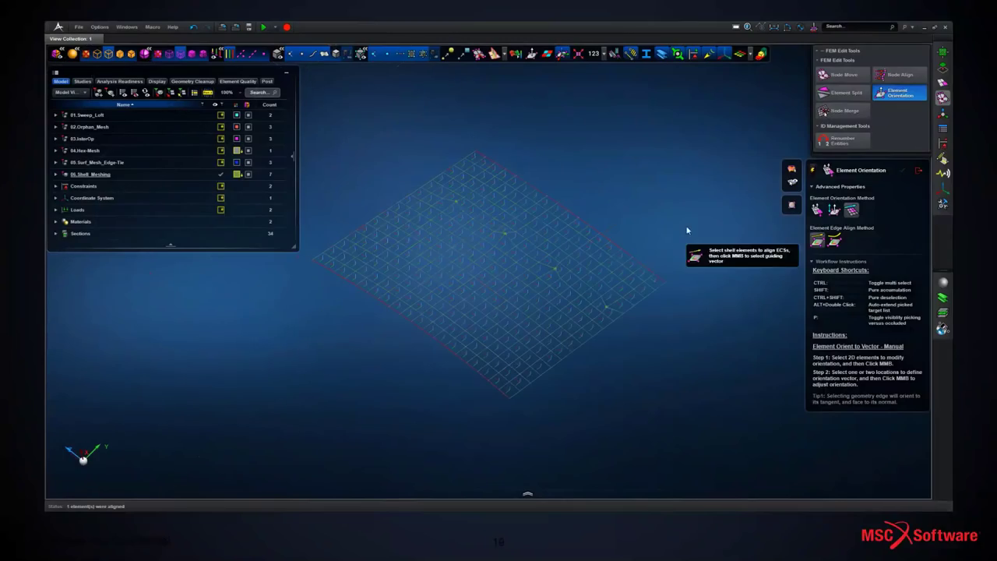
pyautogui.moveTo(483, 266); pyautogui.dragTo(671, 381)
pyautogui.middleClick(678, 374)
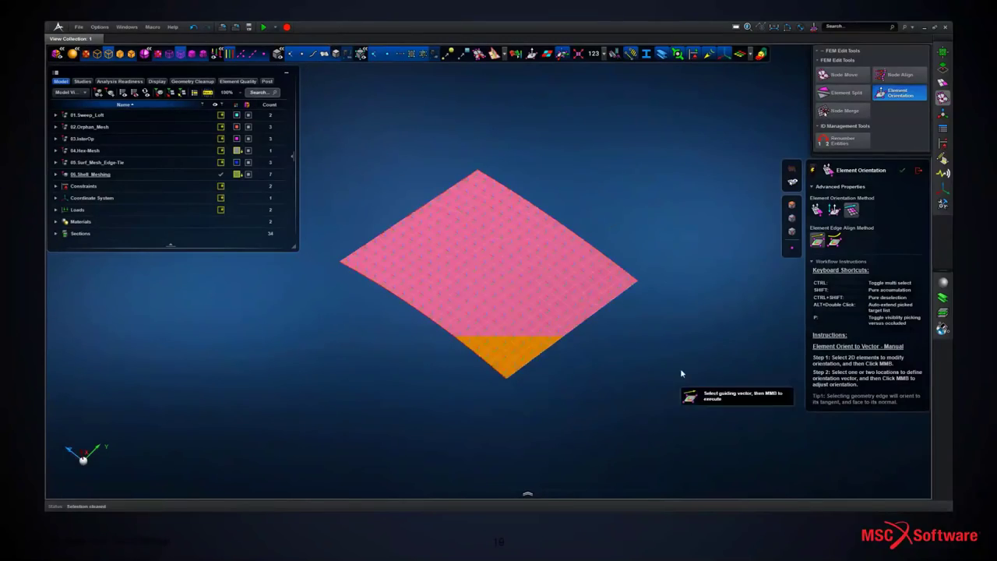
pyautogui.click(575, 329)
pyautogui.click(571, 332)
pyautogui.middleClick(670, 330)
pyautogui.scroll(6, 671, 330)
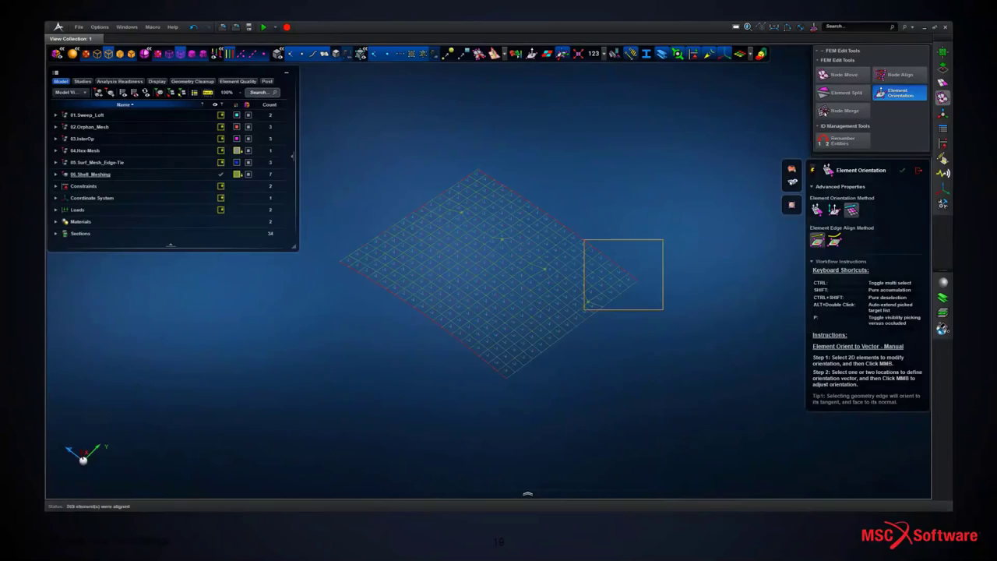
pyautogui.press('f')
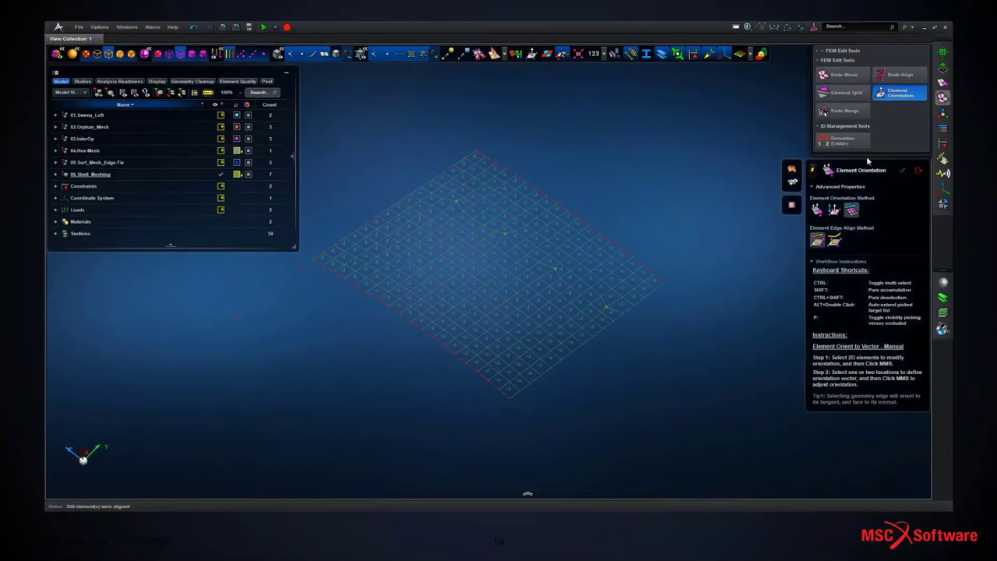
pyautogui.click(918, 171)
pyautogui.scroll(2, 703, 208)
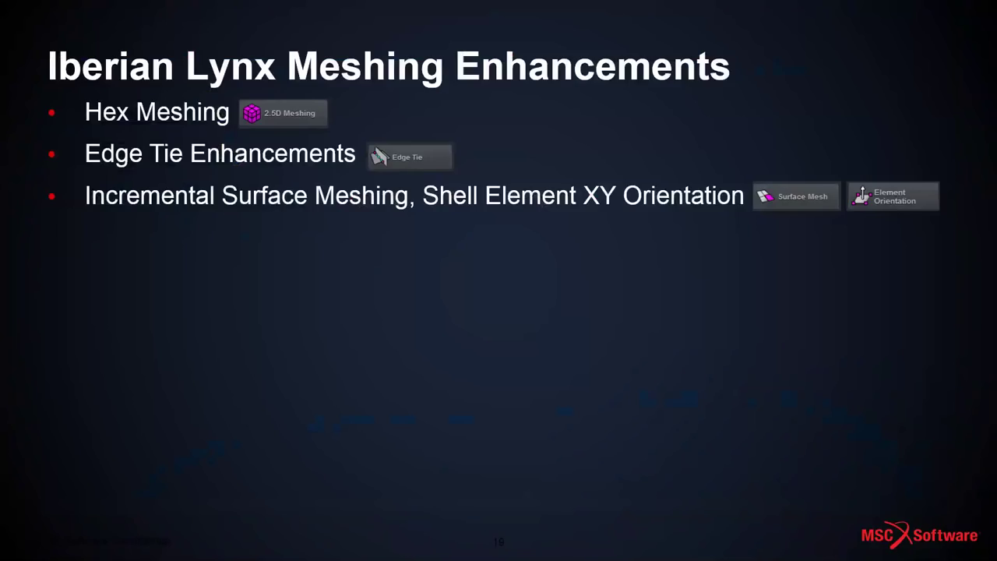
pyautogui.press('Right')
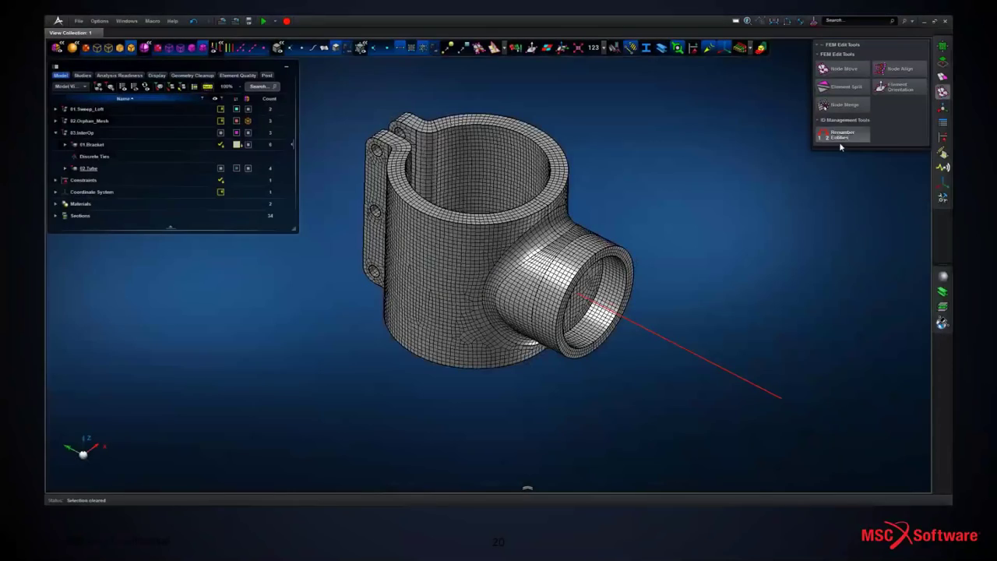
# - Renumber the bracket mesh's elements and nodes with a starting ID of 10001 for both
pyautogui.click(830, 138)
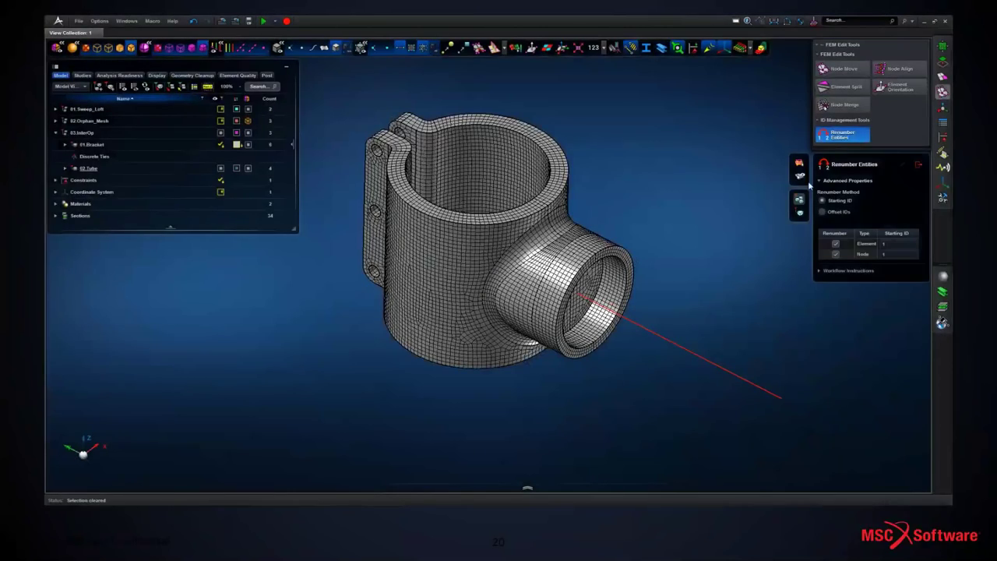
pyautogui.doubleClick(897, 244)
pyautogui.write('10001')
pyautogui.doubleClick(896, 254)
pyautogui.write('10001')
pyautogui.press('Return')
pyautogui.click(574, 185)
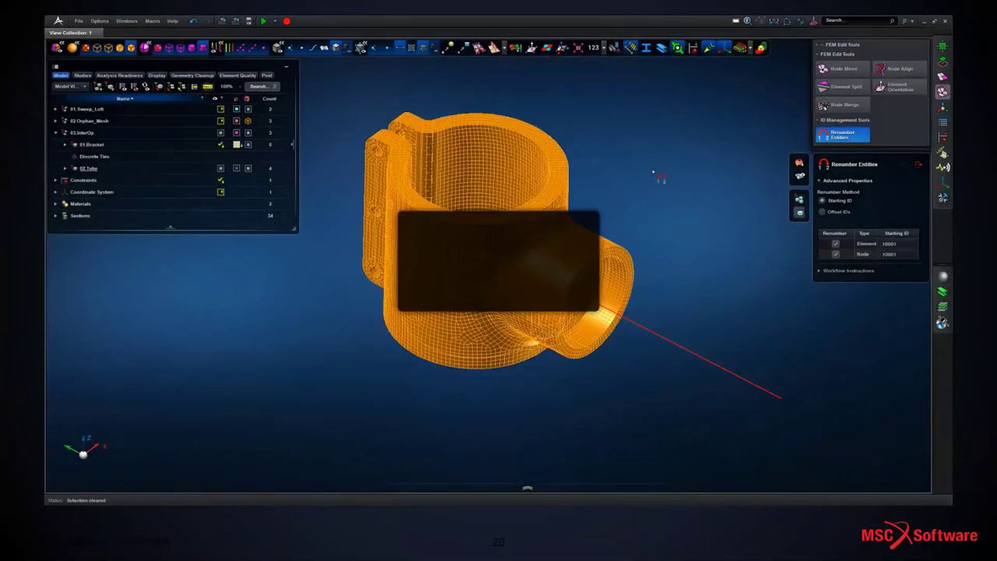
pyautogui.click(453, 302)
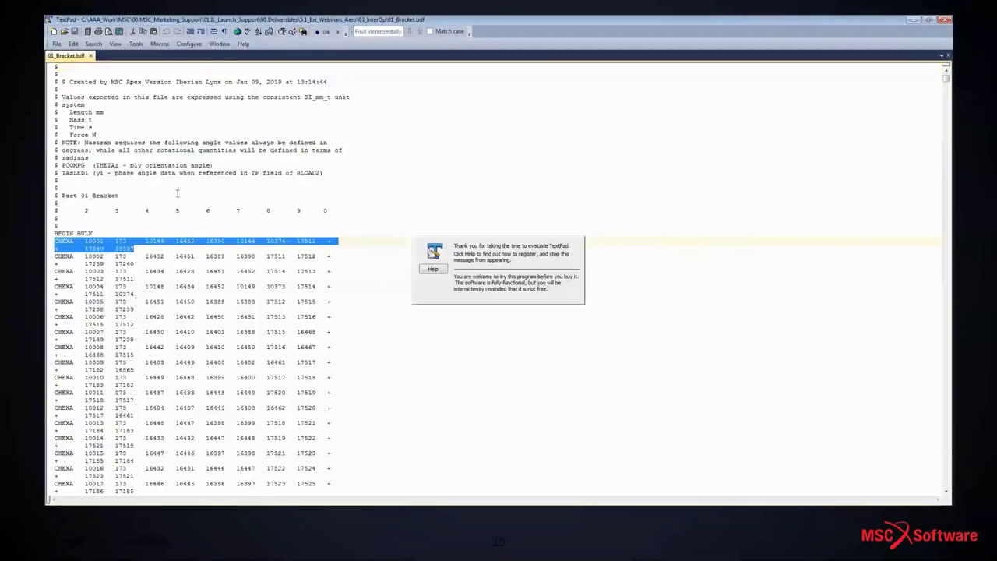
# - Search the exported 01_Bracket.bdf file for GRID in TextPad
pyautogui.click(94, 44)
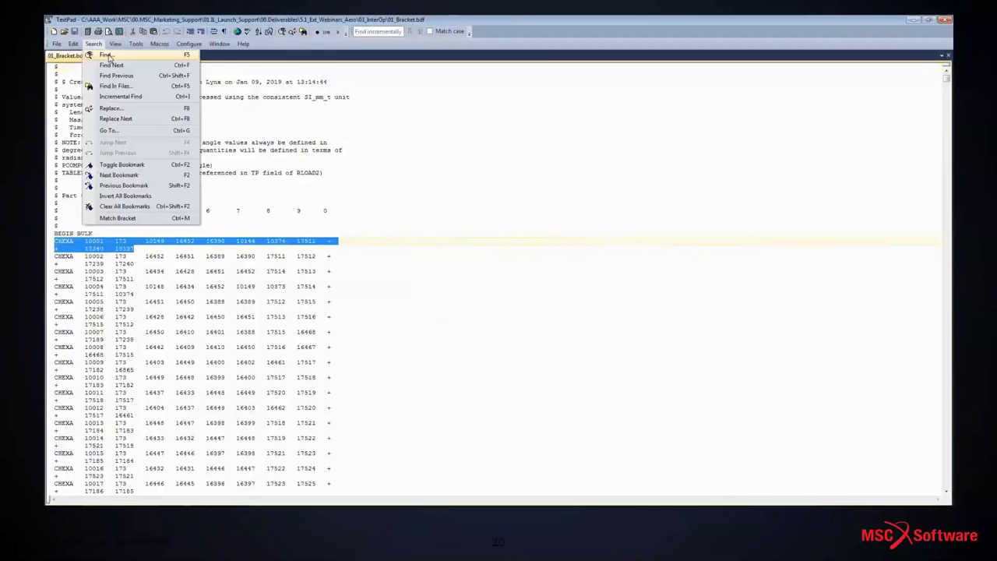
pyautogui.click(106, 55)
pyautogui.write('GRID')
pyautogui.press('Return')
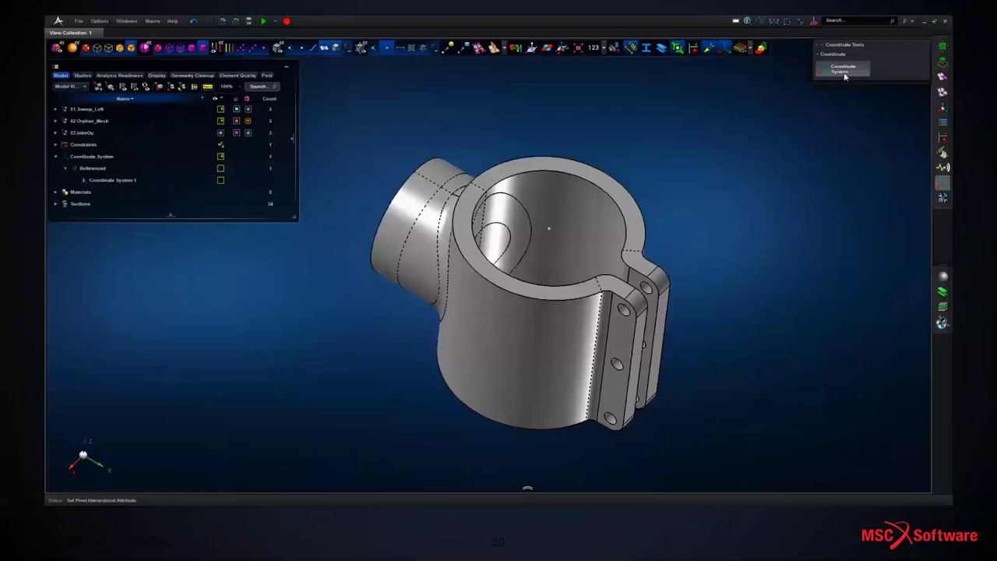
# - Create a coordinate system with its origin at the node in the centre of the bracket's main bore
pyautogui.click(842, 69)
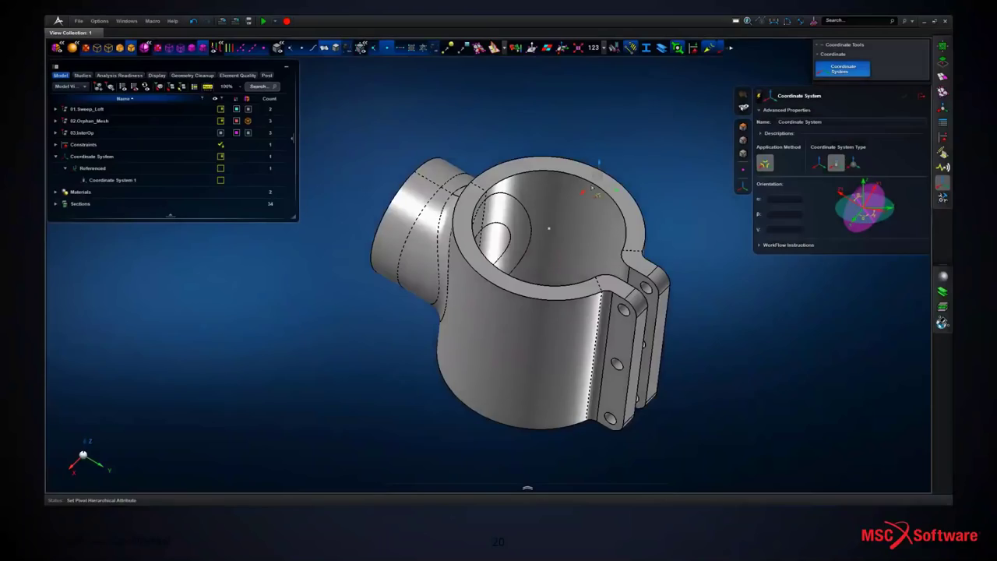
pyautogui.click(550, 229)
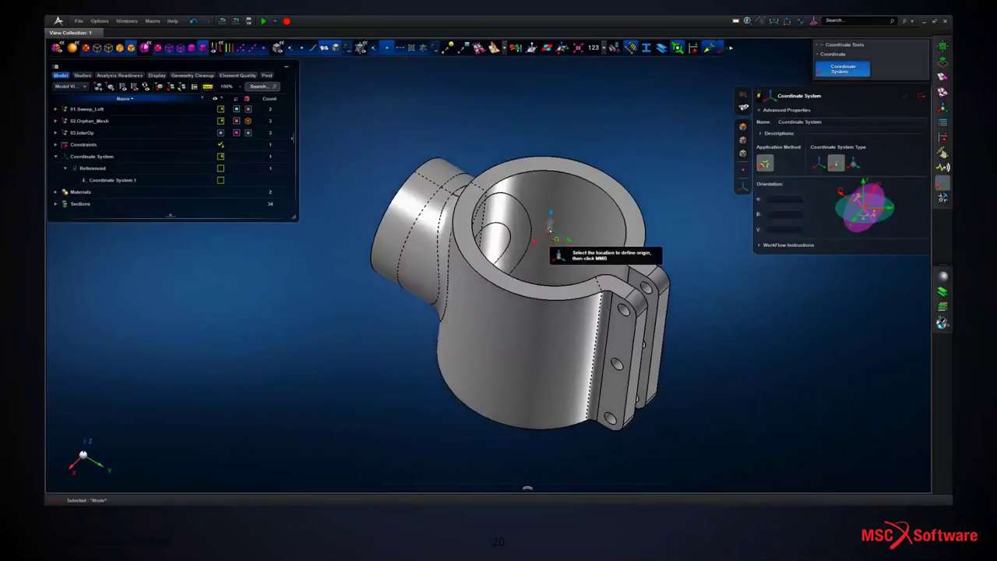
pyautogui.moveTo(713, 274); pyautogui.dragTo(715, 267, button='middle')
pyautogui.middleClick(715, 268)
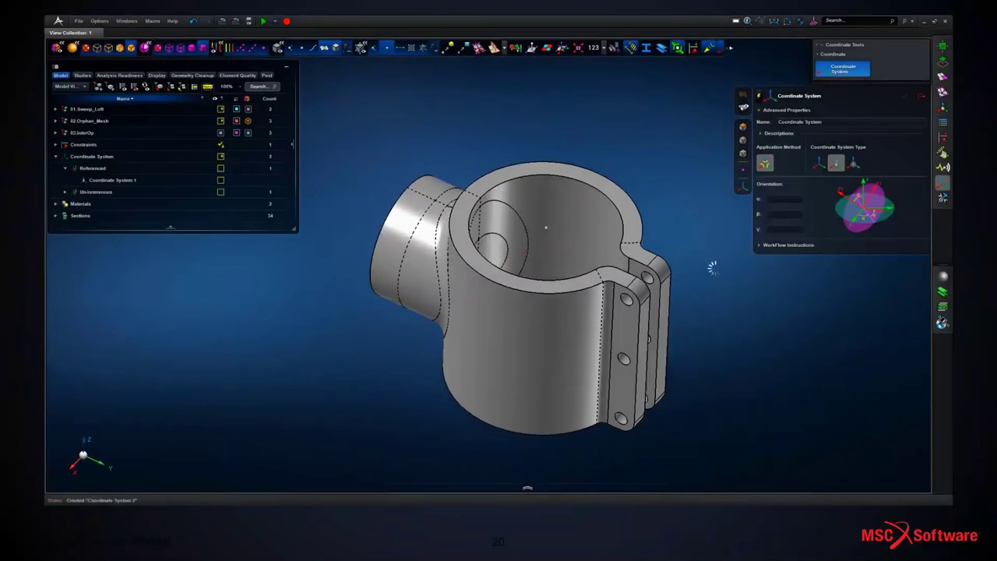
# - Show the new unreferenced coordinate system, close the Coordinate System tool, and inspect the triad inside the bracket
pyautogui.click(220, 191)
pyautogui.scroll(3, 652, 163)
pyautogui.click(922, 96)
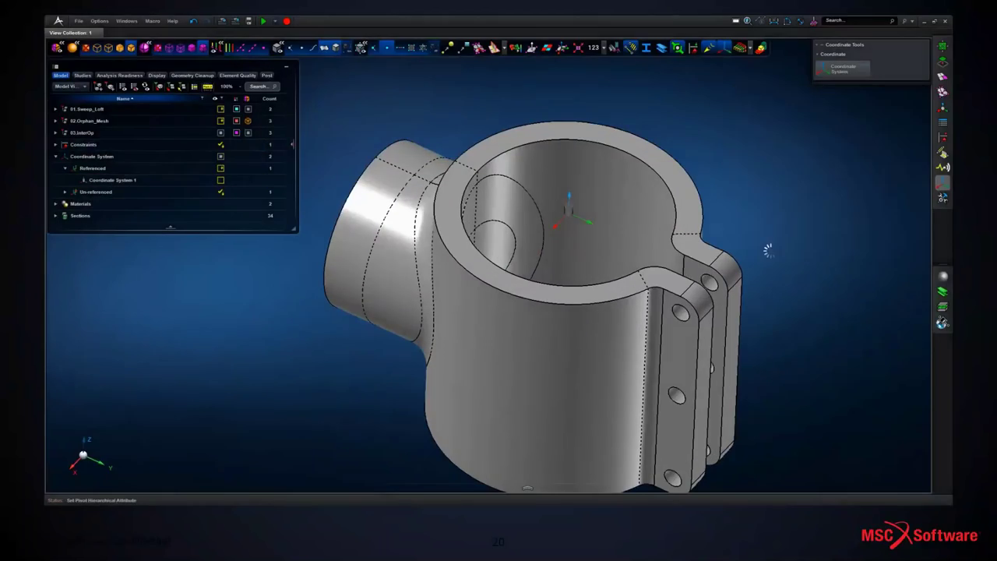
pyautogui.moveTo(768, 250); pyautogui.dragTo(780, 201, button='middle')
pyautogui.scroll(-3, 772, 200)
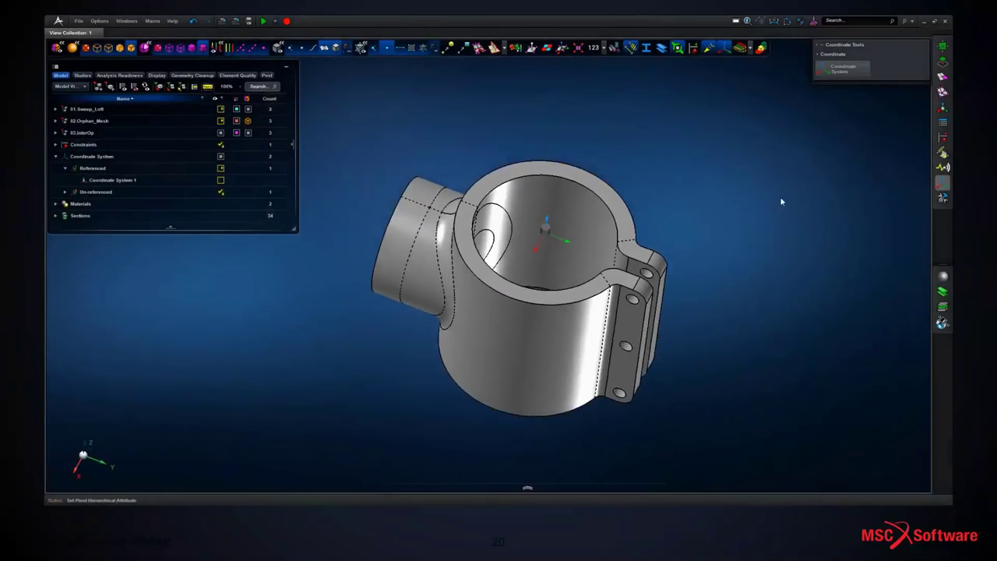
# - Rename the un-referenced coordinate system as 101
pyautogui.click(65, 192)
pyautogui.doubleClick(103, 206)
pyautogui.write('101')
pyautogui.click(179, 289)
# - Set up a displacement constraint that fixes only translation in X, oriented to the external coordinate system 101
pyautogui.click(942, 136)
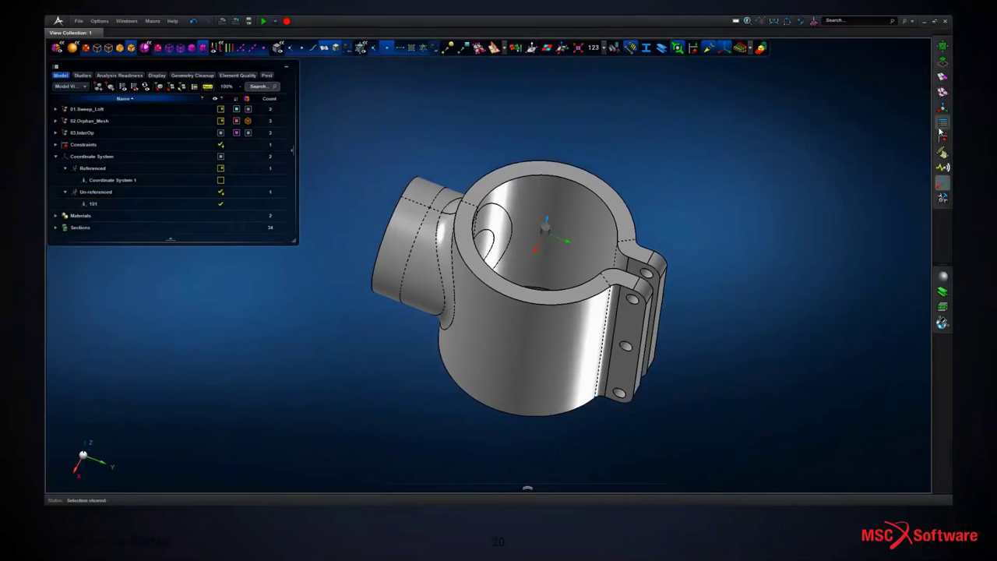
pyautogui.click(886, 73)
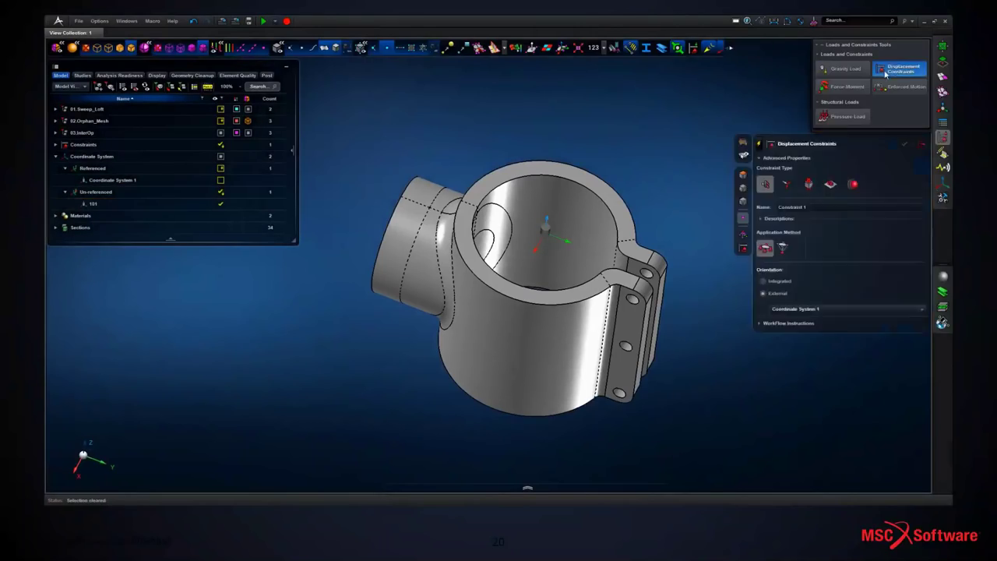
pyautogui.click(786, 185)
pyautogui.click(760, 344)
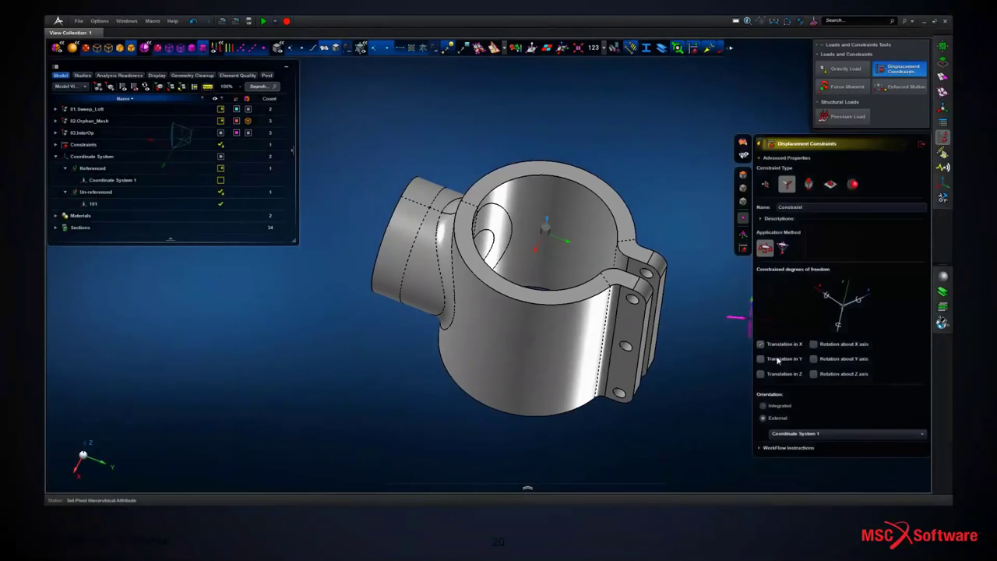
pyautogui.click(818, 434)
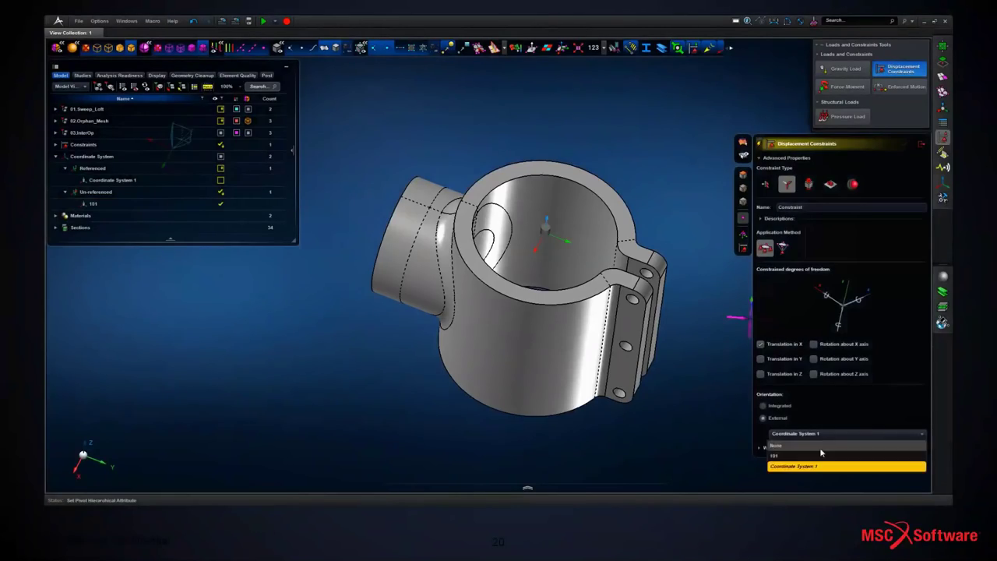
pyautogui.click(789, 456)
# - Apply the displacement constraint to all inner faces of the bracket's main bore
pyautogui.click(743, 178)
pyautogui.click(582, 211)
pyautogui.moveTo(583, 211); pyautogui.dragTo(635, 181, button='middle')
pyautogui.click(517, 180)
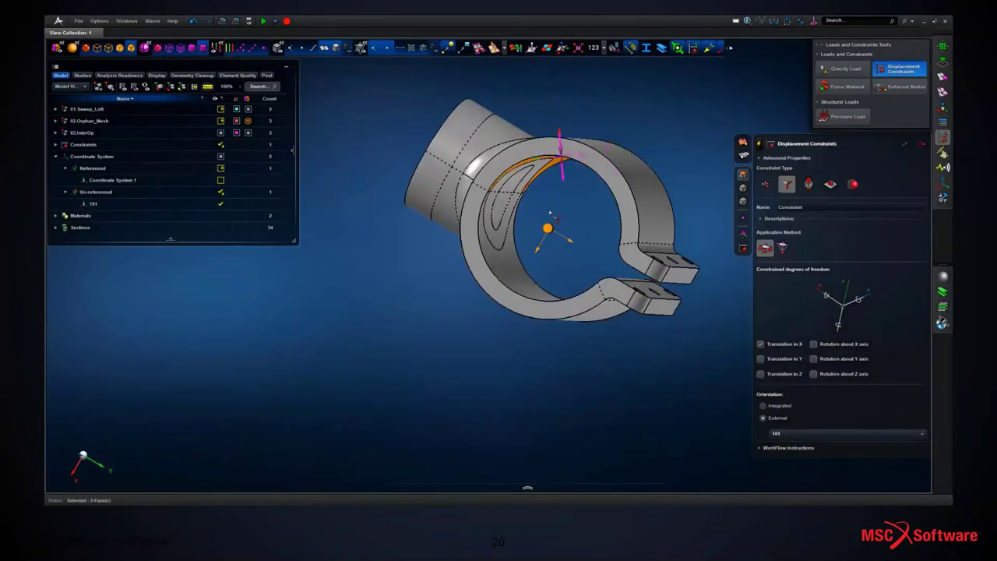
pyautogui.moveTo(549, 213); pyautogui.dragTo(539, 194, button='middle')
pyautogui.click(532, 194)
pyautogui.click(516, 230)
pyautogui.click(503, 240)
pyautogui.click(491, 251)
pyautogui.moveTo(409, 238); pyautogui.dragTo(737, 95, button='middle')
pyautogui.middleClick(687, 147)
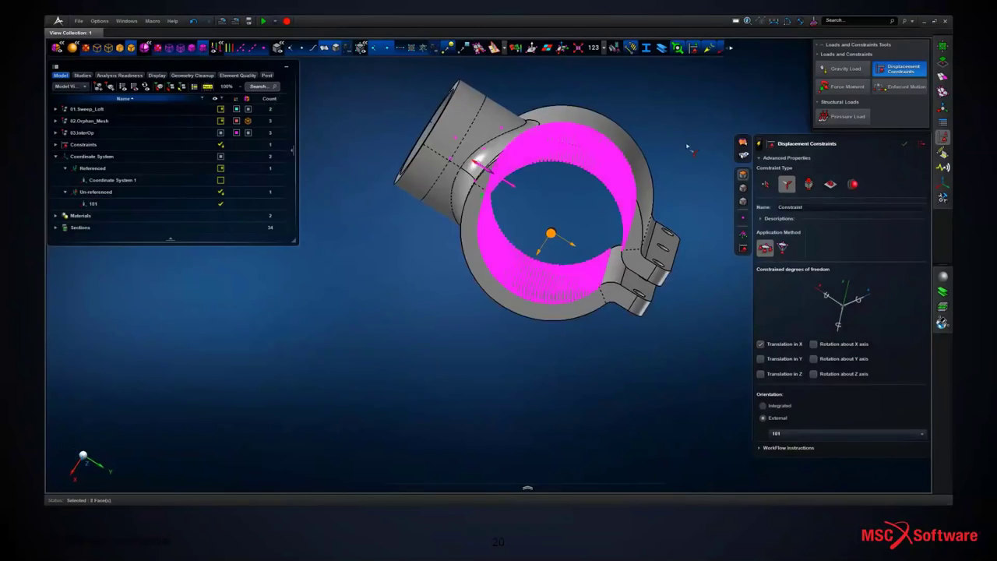
pyautogui.moveTo(687, 146); pyautogui.dragTo(667, 115, button='middle')
pyautogui.middleClick(707, 162)
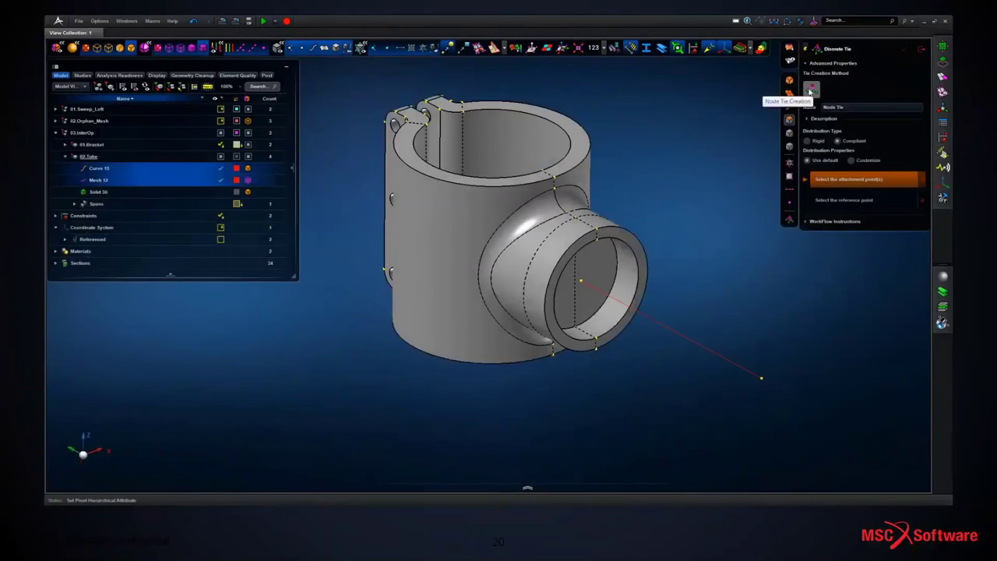
# - Create a compliant discrete tie from the inner faces of the bracket's side opening to the reference point at its centre
pyautogui.tripleClick(827, 107)
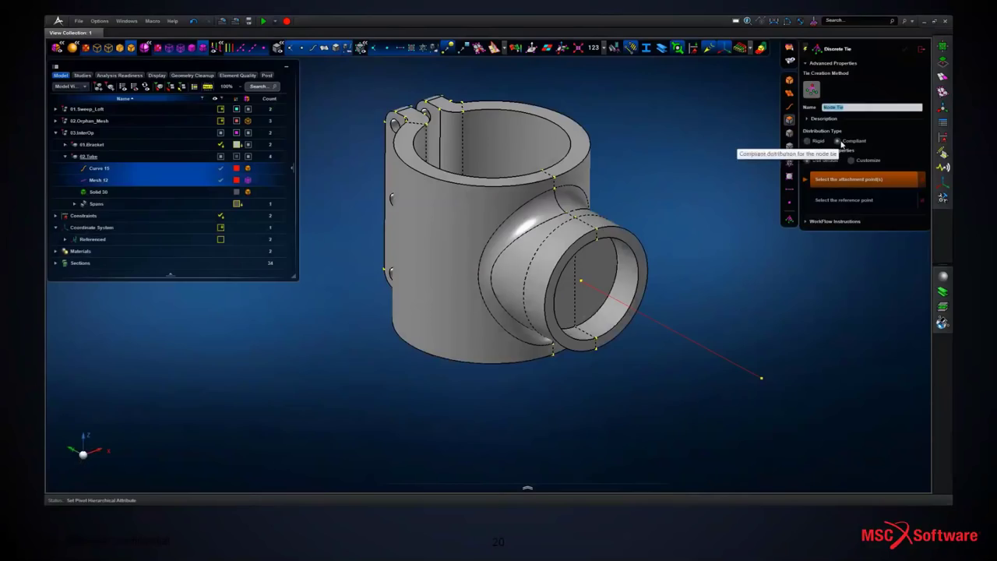
pyautogui.scroll(3, 665, 168)
pyautogui.click(675, 296)
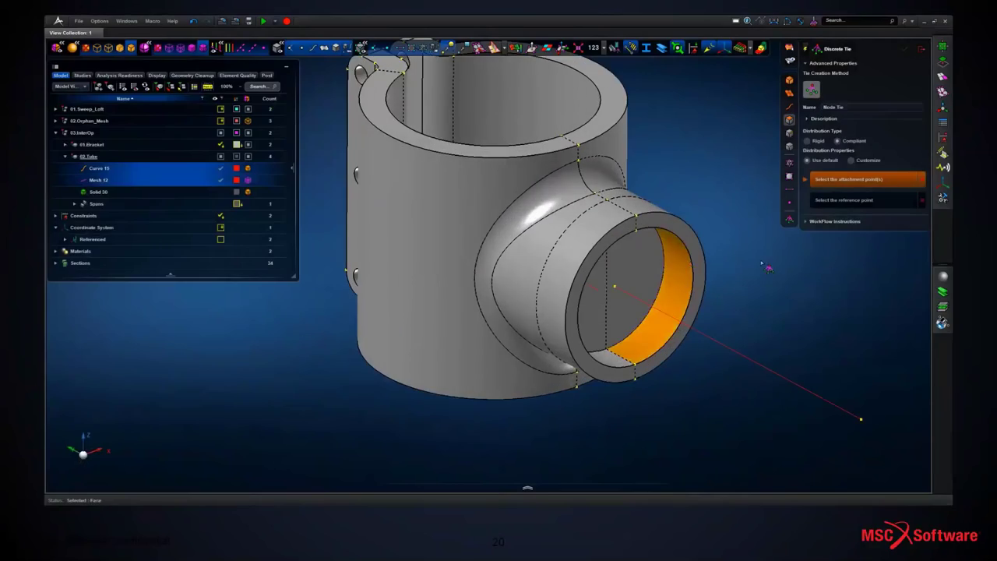
pyautogui.moveTo(768, 267); pyautogui.dragTo(667, 371, button='middle')
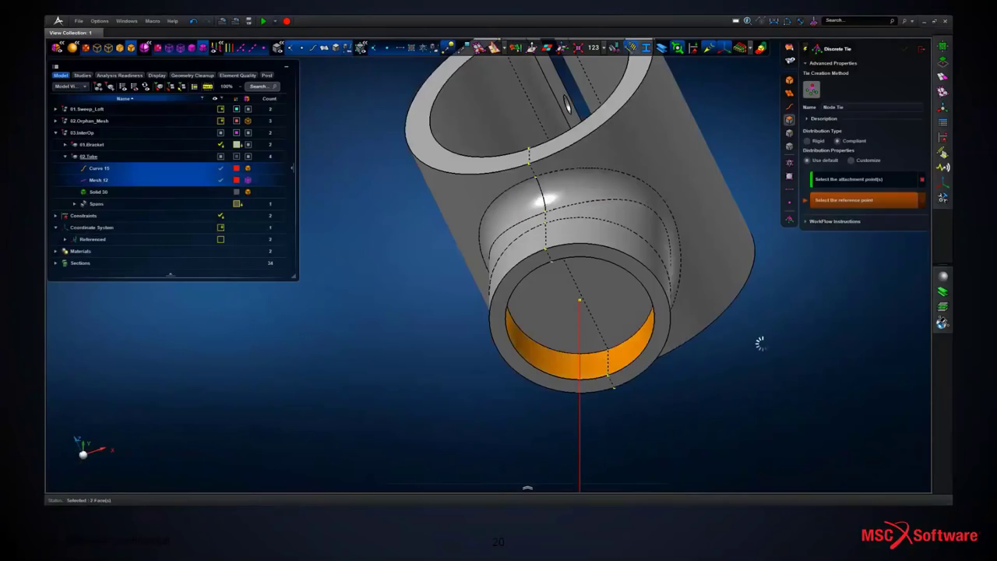
pyautogui.scroll(3, 793, 327)
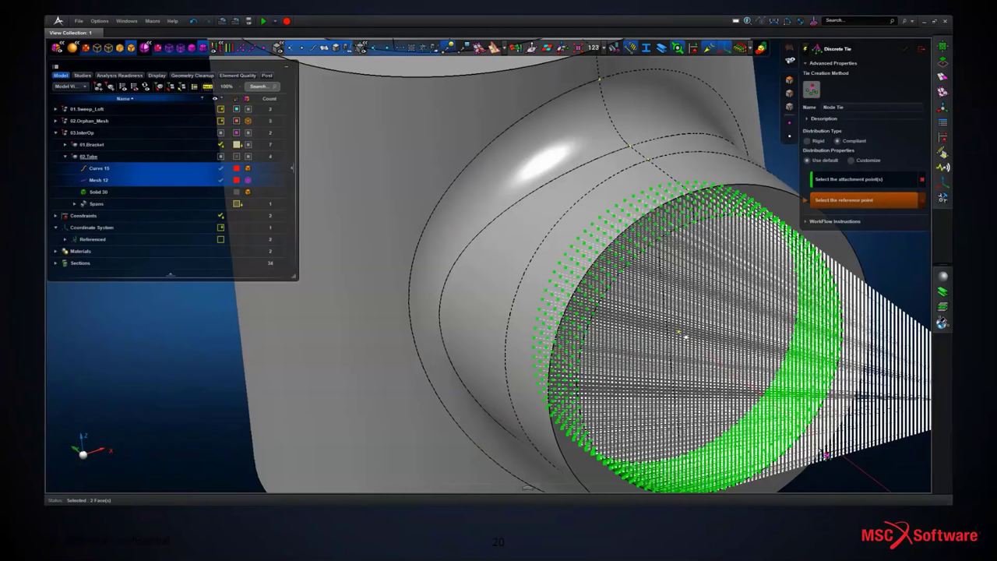
pyautogui.scroll(3, 680, 334)
pyautogui.click(775, 366)
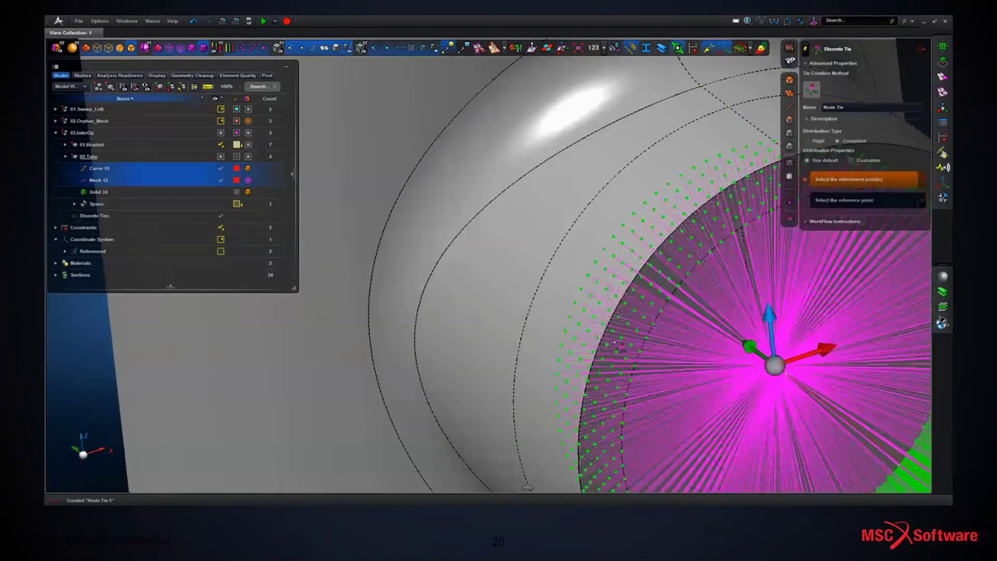
pyautogui.middleClick(776, 366)
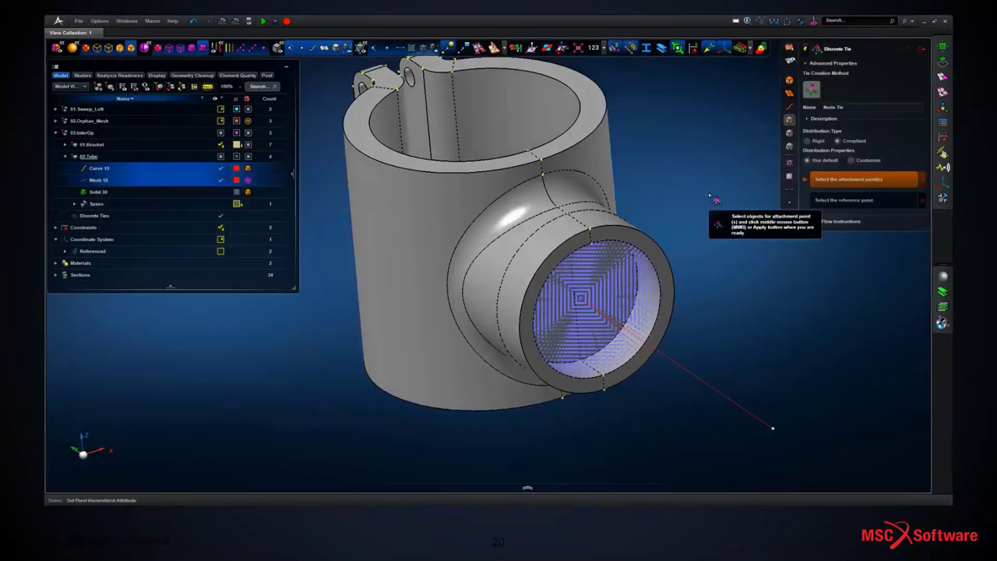
# - Review the new node tie's definition in the Discrete Ties list and close the list
pyautogui.doubleClick(92, 216)
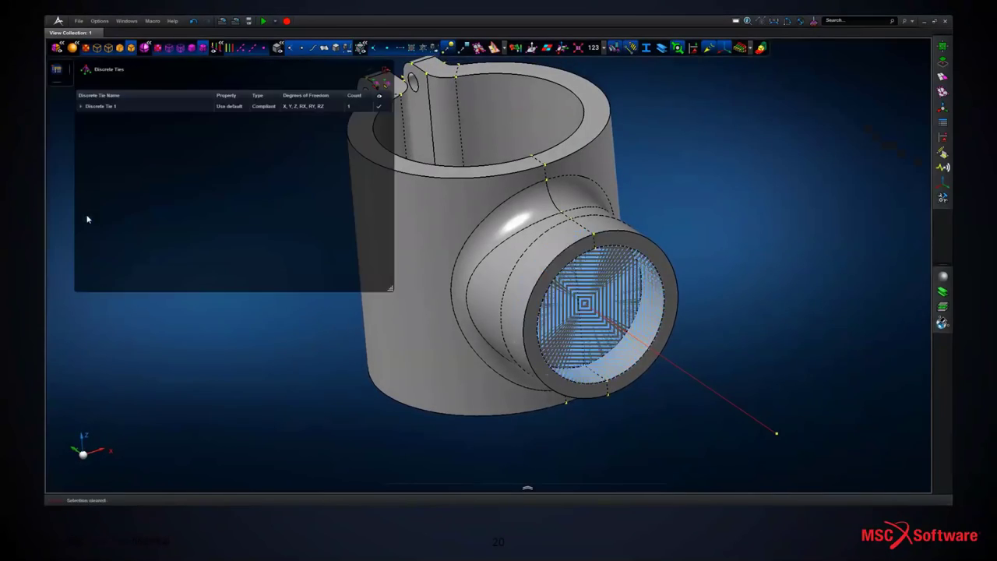
pyautogui.doubleClick(81, 109)
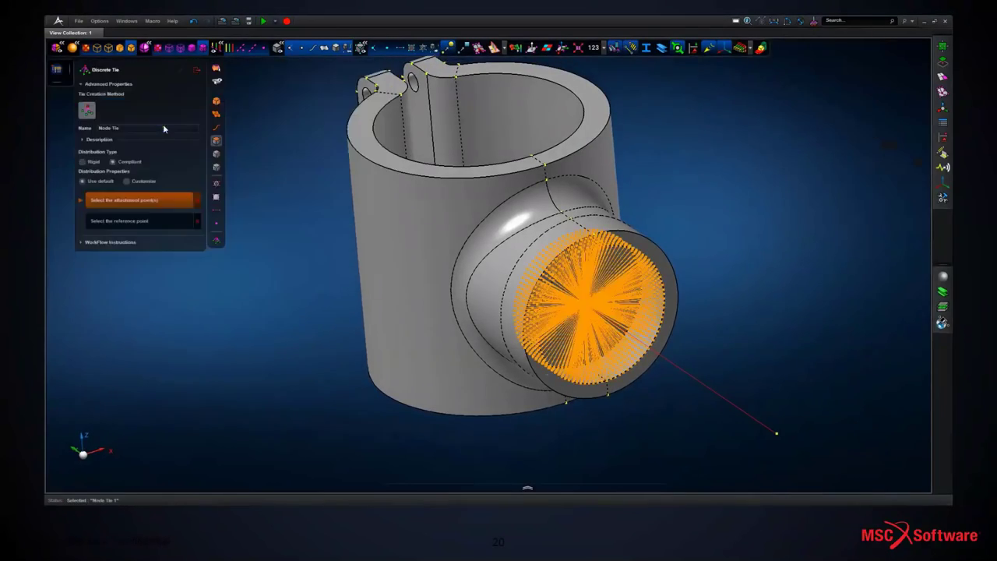
pyautogui.click(196, 70)
pyautogui.doubleClick(196, 126)
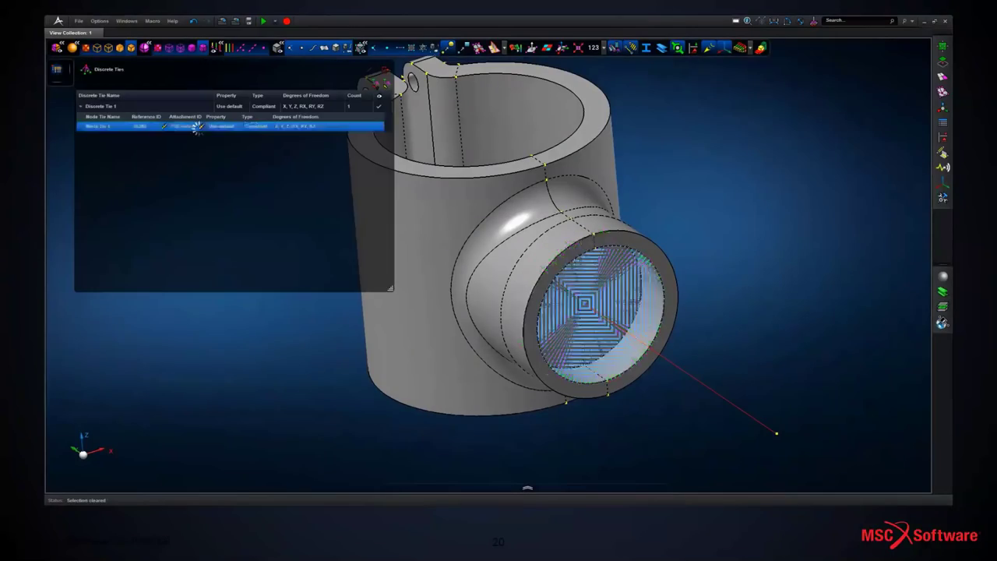
pyautogui.click(196, 70)
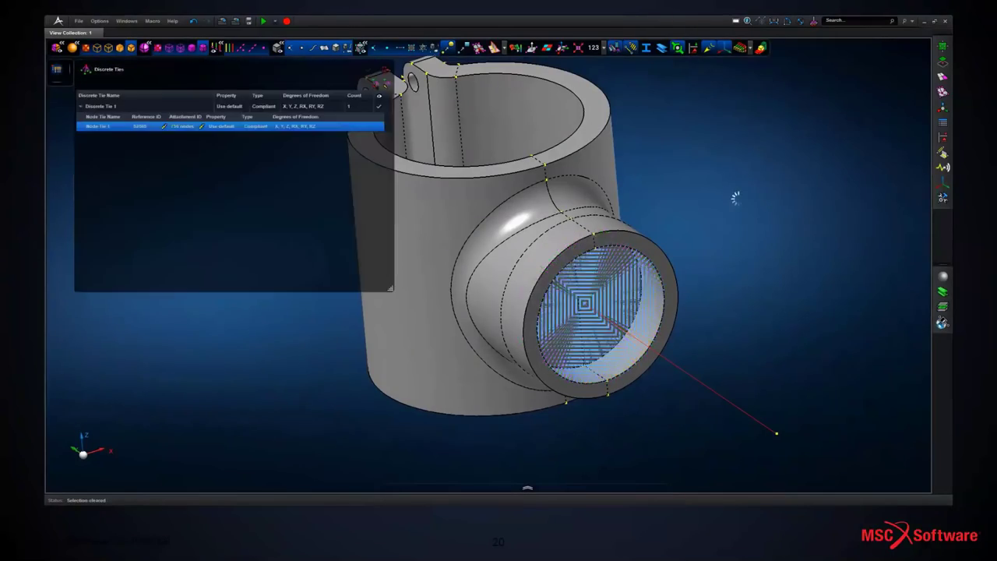
pyautogui.click(388, 72)
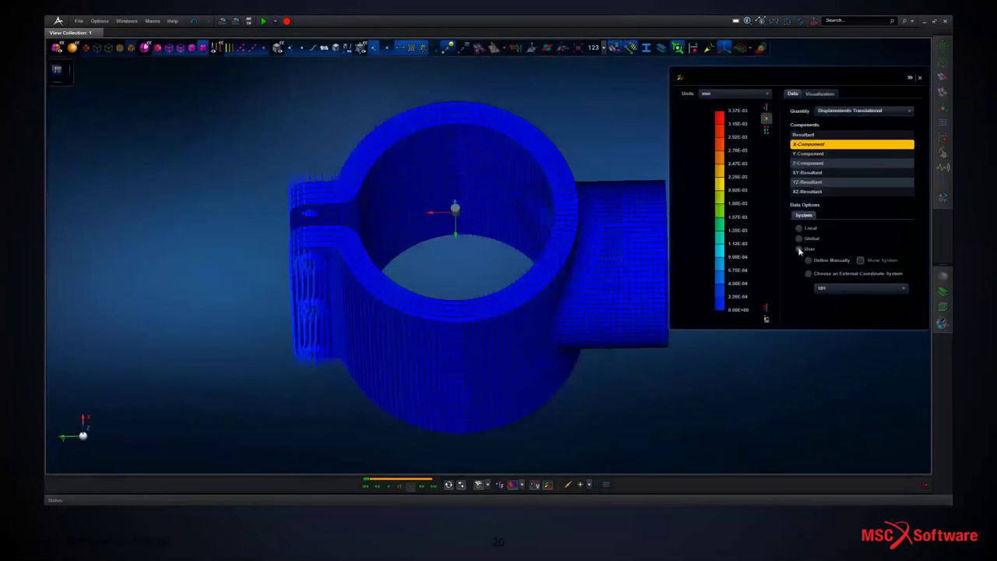
# - Display the translational displacements in the external user coordinate system 101, viewing the theta and Z components
pyautogui.click(798, 249)
pyautogui.click(808, 273)
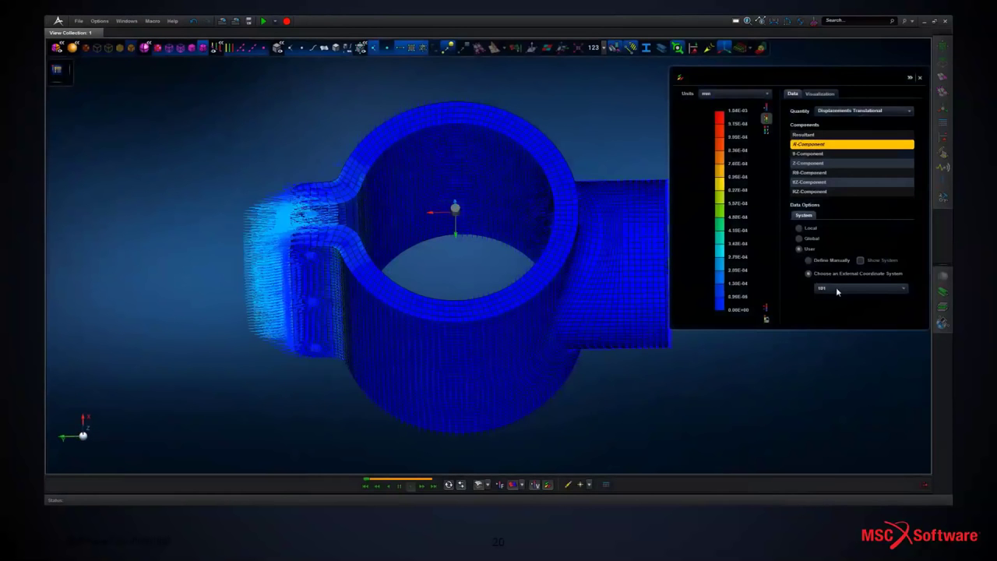
pyautogui.click(836, 287)
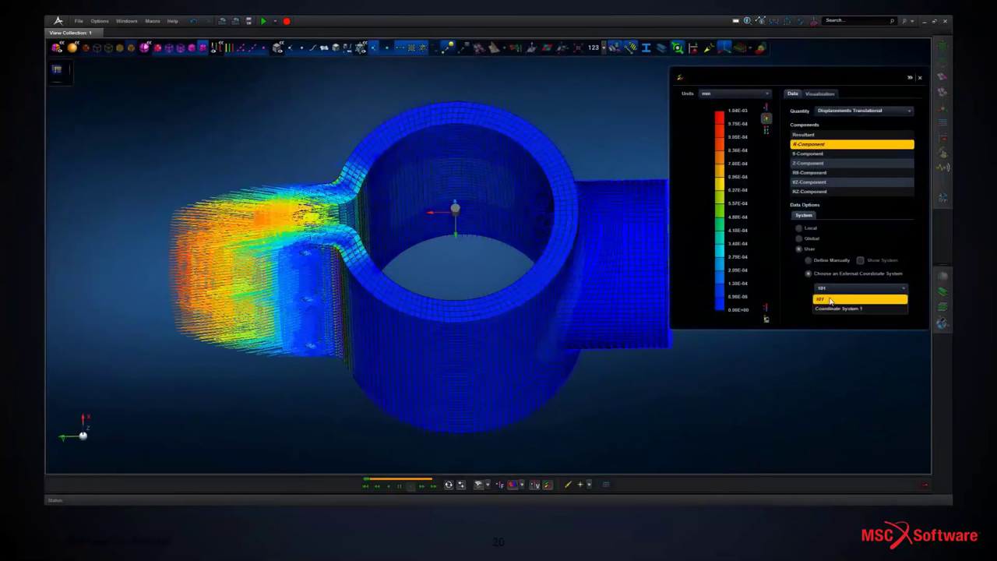
pyautogui.click(809, 155)
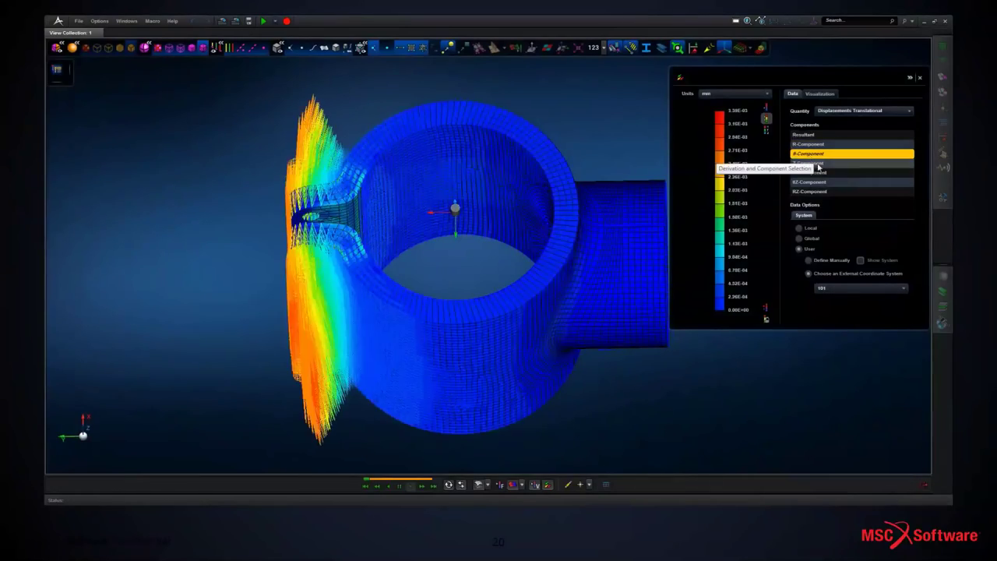
pyautogui.click(817, 163)
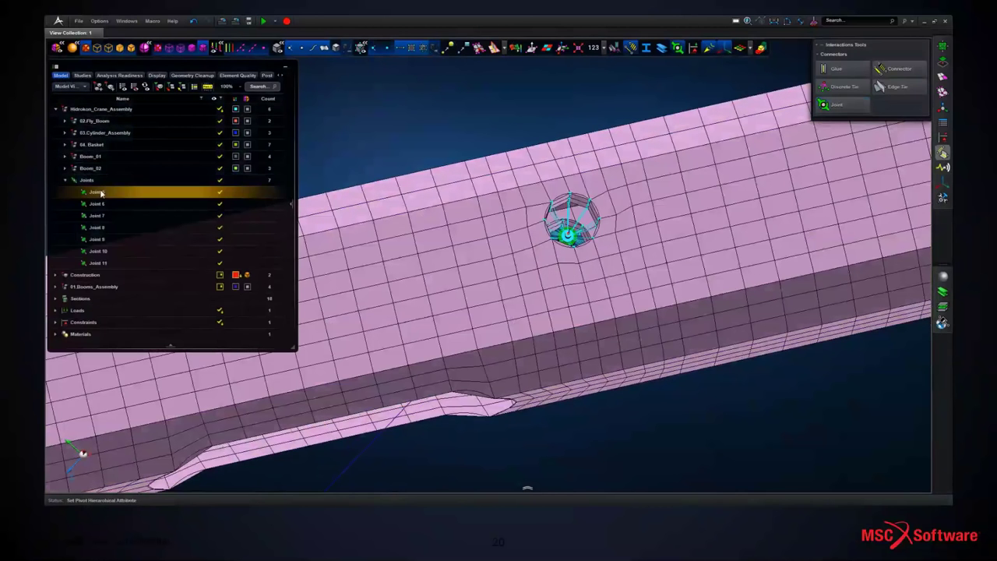
# - Select Joint 11 of the Hidrokon_Crane_Assembly and open its definition for review
pyautogui.click(95, 264)
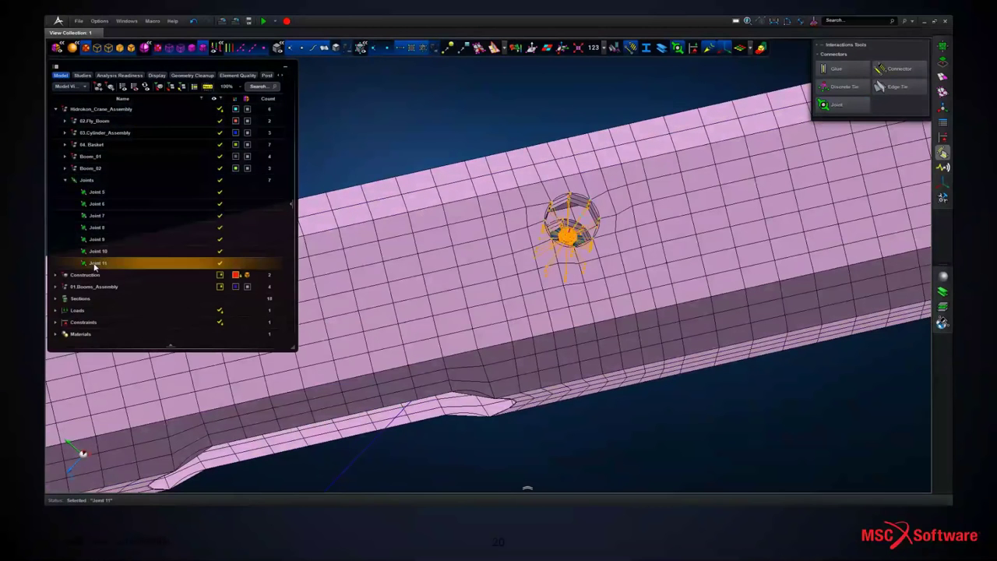
pyautogui.doubleClick(95, 264)
pyautogui.press('Escape')
pyautogui.click(94, 263)
pyautogui.doubleClick(93, 264)
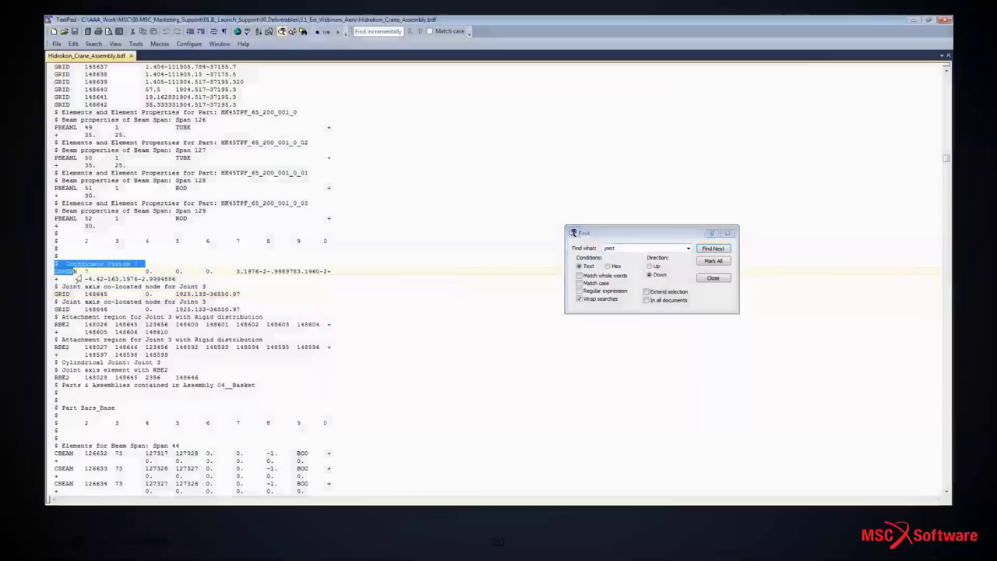
# - Highlight the Joint 3 entries in Hidrokon_Crane_Assembly.bdf in TextPad, from the Coordinate System 7 comment to the joint axis RBE2 line
pyautogui.moveTo(55, 264); pyautogui.dragTo(305, 381)
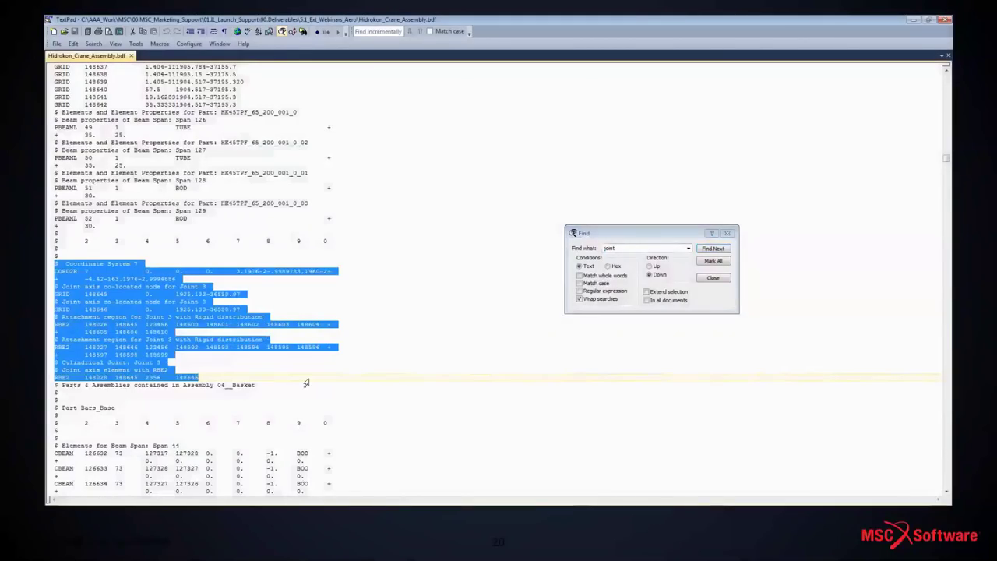